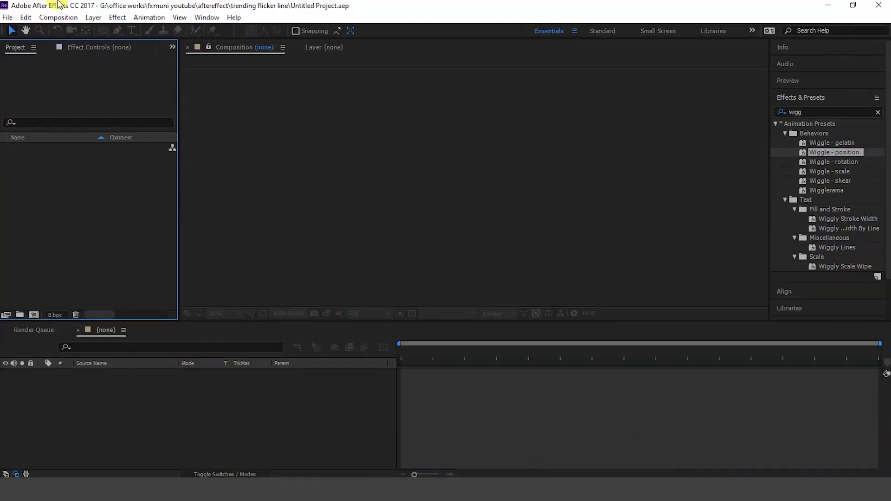
Step: Make a new 1080×1350, 25 fps, 20-second composition named 'line flicker' via Composition > New Composition
{"action": "left_click", "coordinate": [53, 17]}
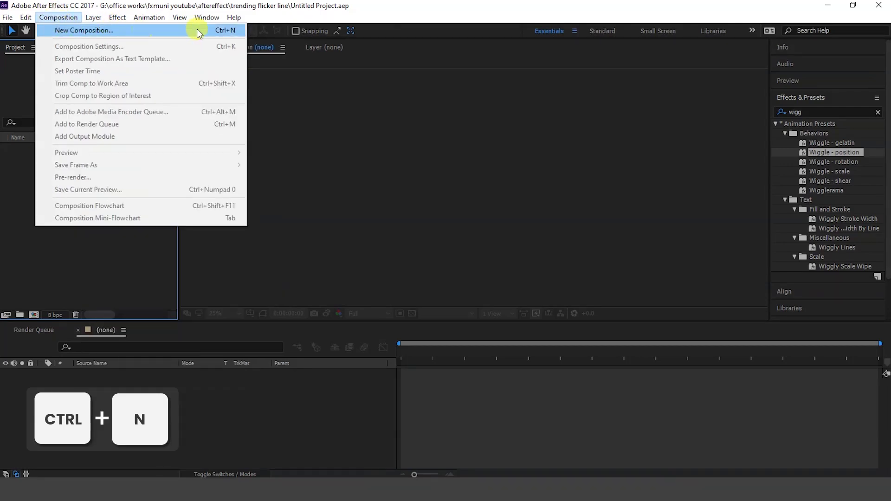
{"action": "left_click", "coordinate": [232, 30]}
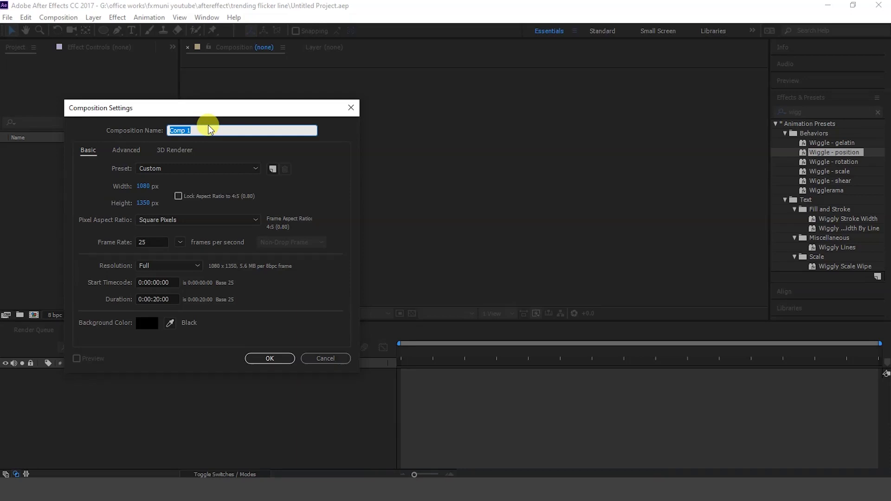
{"action": "type", "text": "line flicker"}
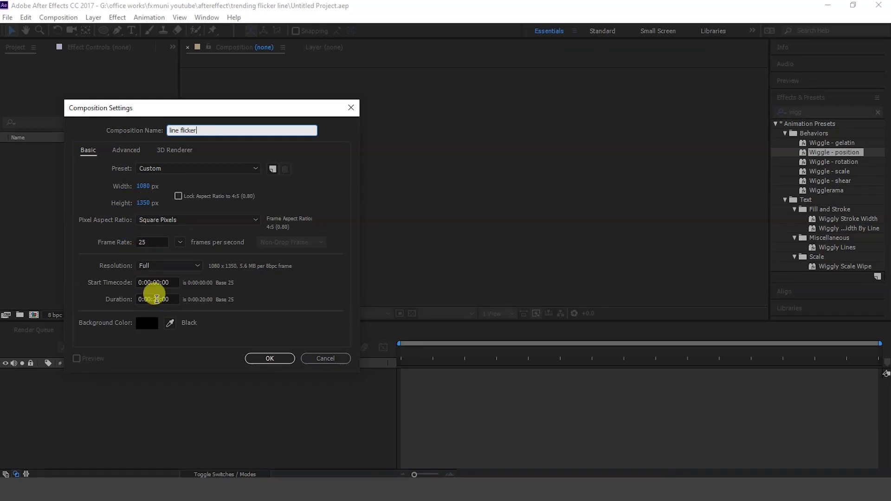
{"action": "left_click", "coordinate": [272, 356]}
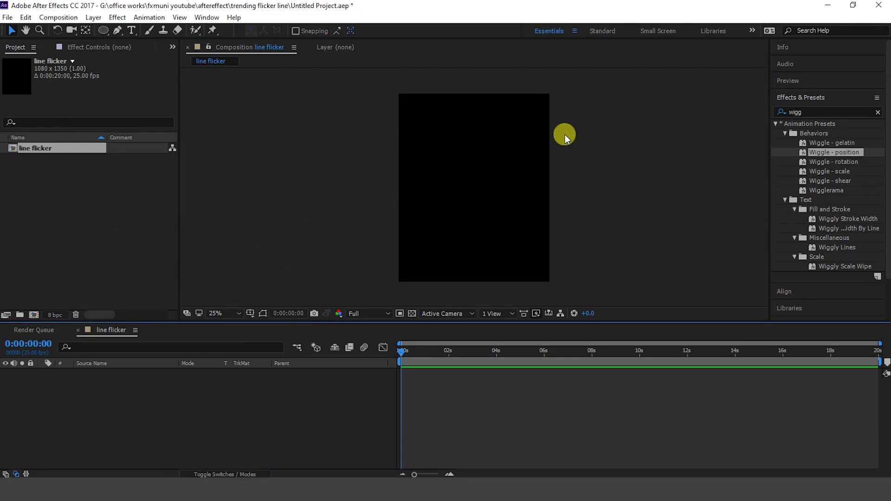
Step: Drag anonymus-guy-with-powers-4k-5l-2160x3840.jpg from File Explorer into the project and the line flicker composition
{"action": "left_click", "coordinate": [275, 487]}
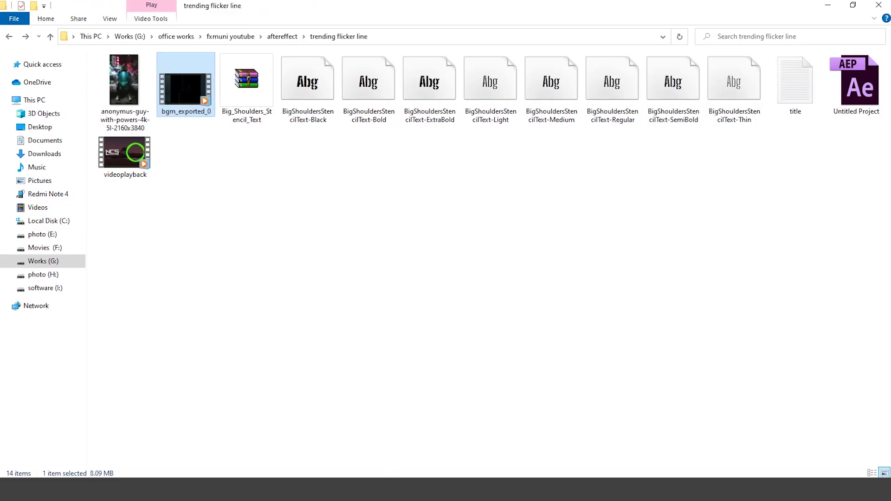
{"action": "left_click", "coordinate": [338, 264]}
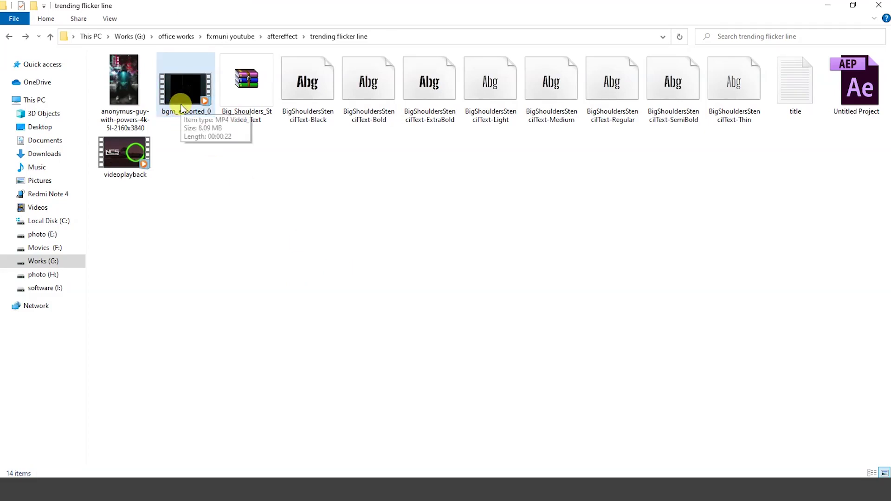
{"action": "left_click", "coordinate": [135, 80]}
{"action": "left_click_drag", "start_coordinate": [122, 71], "coordinate": [491, 466]}
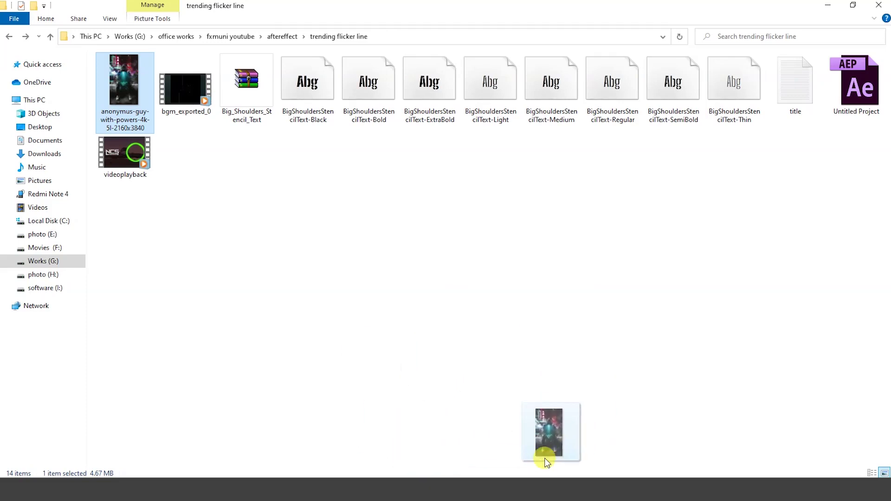
{"action": "mouse_move", "coordinate": [491, 466]}
{"action": "left_mouse_down"}
{"action": "mouse_move", "coordinate": [687, 476]}
{"action": "mouse_move", "coordinate": [65, 230]}
{"action": "left_mouse_up"}
{"action": "left_click_drag", "start_coordinate": [32, 146], "coordinate": [175, 428]}
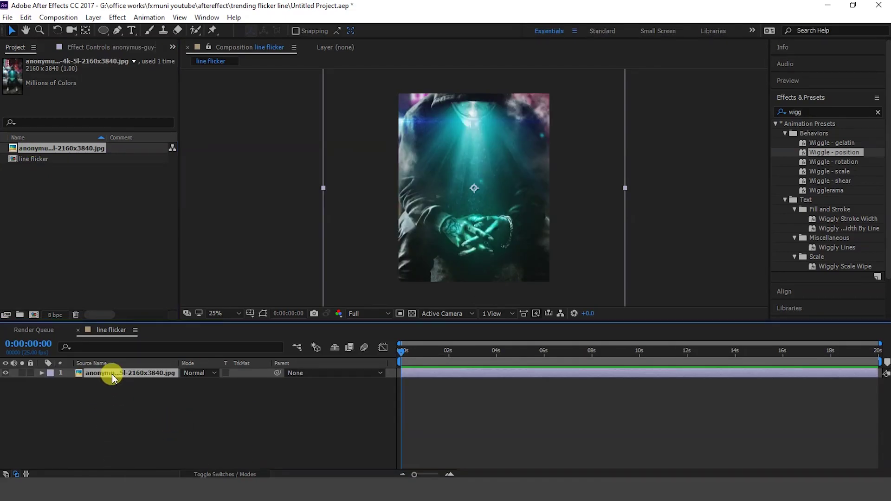
Step: Scale the hooded-figure image layer to 53% and move it down to position 540, 771
{"action": "left_click", "coordinate": [42, 373]}
{"action": "left_click", "coordinate": [51, 383]}
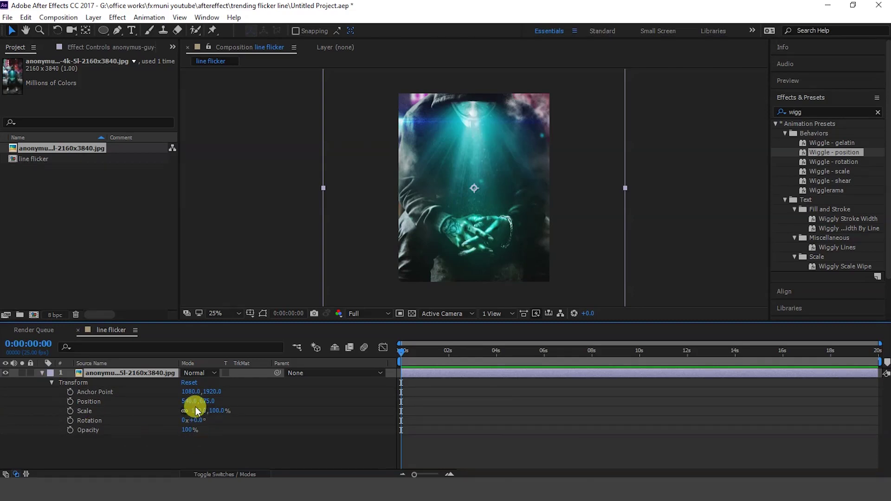
{"action": "left_click_drag", "start_coordinate": [197, 411], "coordinate": [174, 411]}
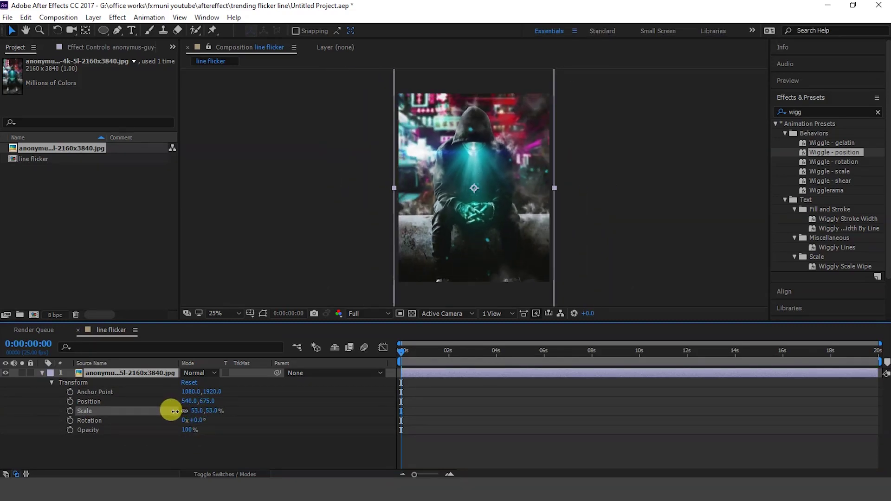
{"action": "key", "text": "Down"}
{"action": "key", "text": "Down"}
{"action": "key", "text": "Down"}
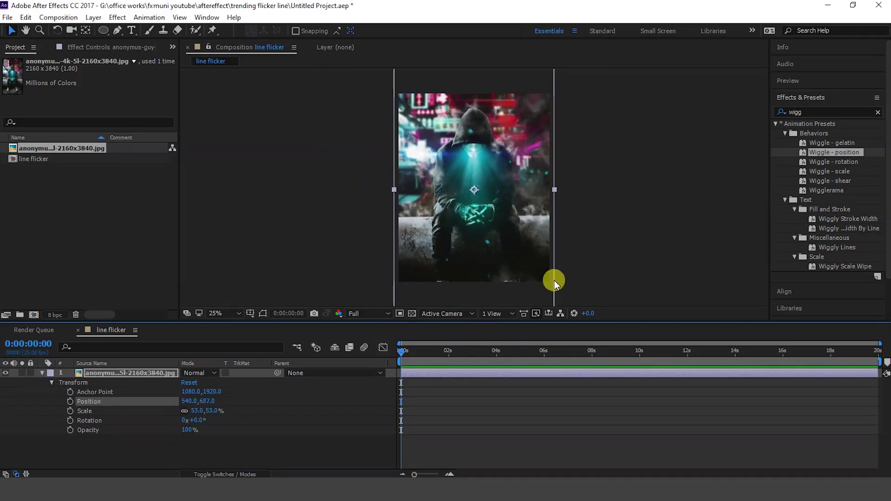
{"action": "key", "text": "Down"}
{"action": "key", "text": "Down"}
{"action": "key", "text": "Down"}
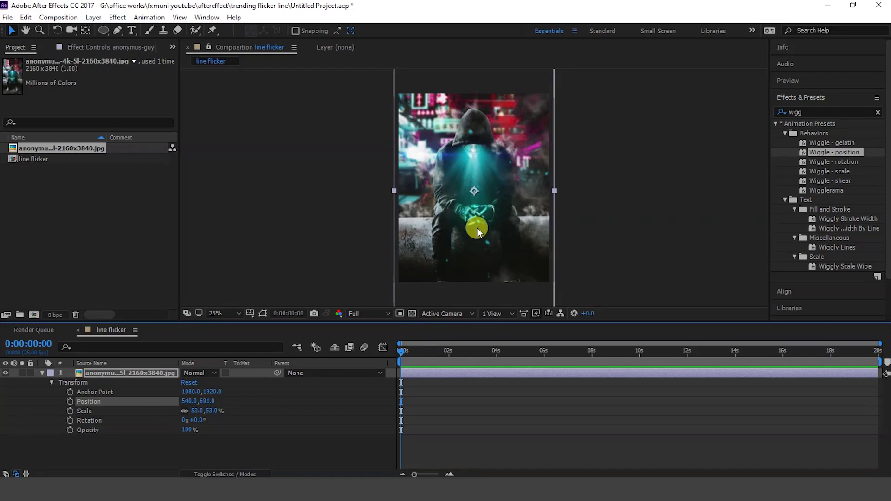
{"action": "key", "text": "Down"}
{"action": "key", "text": "Down"}
{"action": "mouse_move", "coordinate": [211, 400]}
{"action": "left_mouse_down"}
{"action": "mouse_move", "coordinate": [279, 399]}
{"action": "mouse_move", "coordinate": [239, 394]}
{"action": "left_mouse_up"}
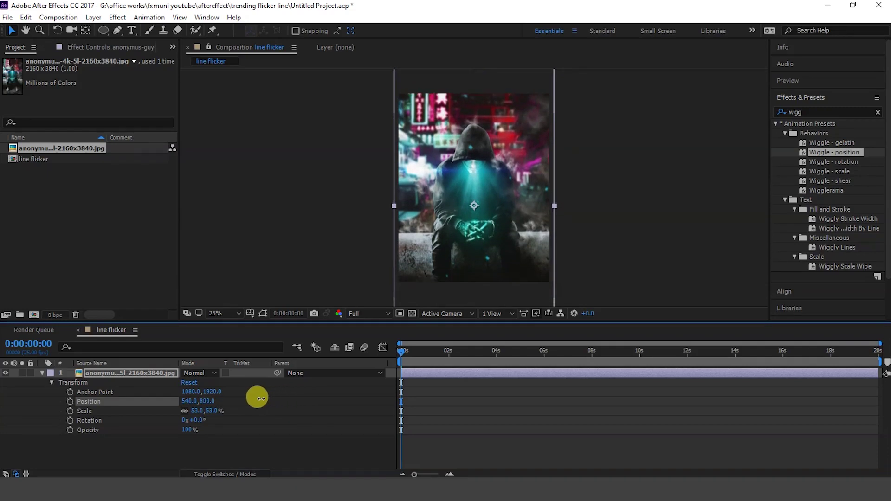
Step: Turn on the Title/Action Safe guides and collapse the image layer's properties
{"action": "left_click", "coordinate": [246, 314]}
{"action": "left_click", "coordinate": [278, 324]}
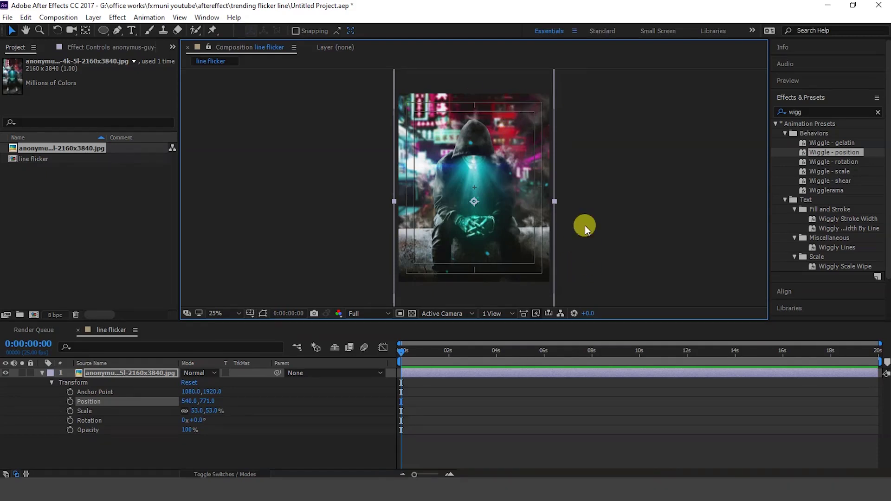
{"action": "left_click", "coordinate": [39, 373]}
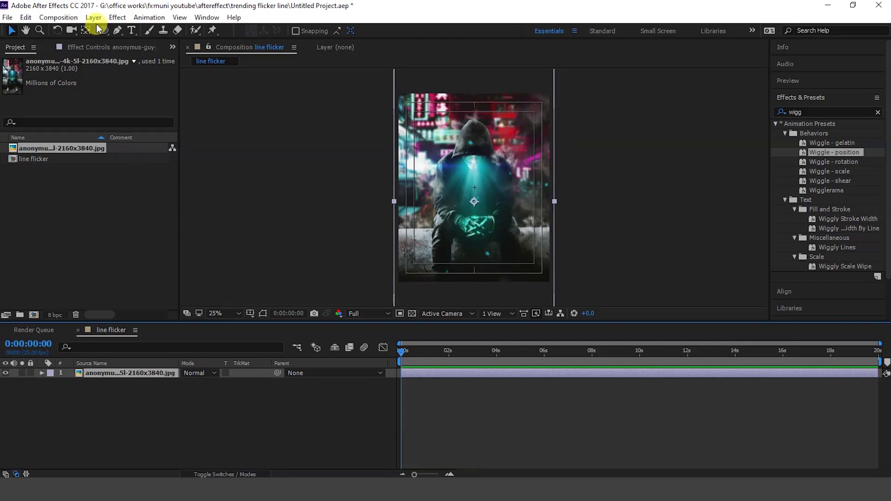
Step: Add a comp-sized 1080×1350 black solid layer above the image
{"action": "left_click", "coordinate": [93, 18]}
{"action": "mouse_move", "coordinate": [100, 29]}
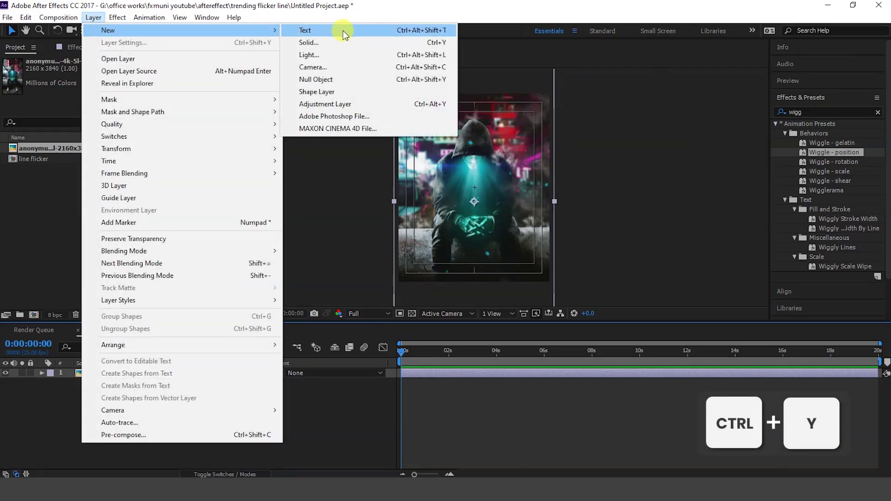
{"action": "left_click", "coordinate": [307, 43]}
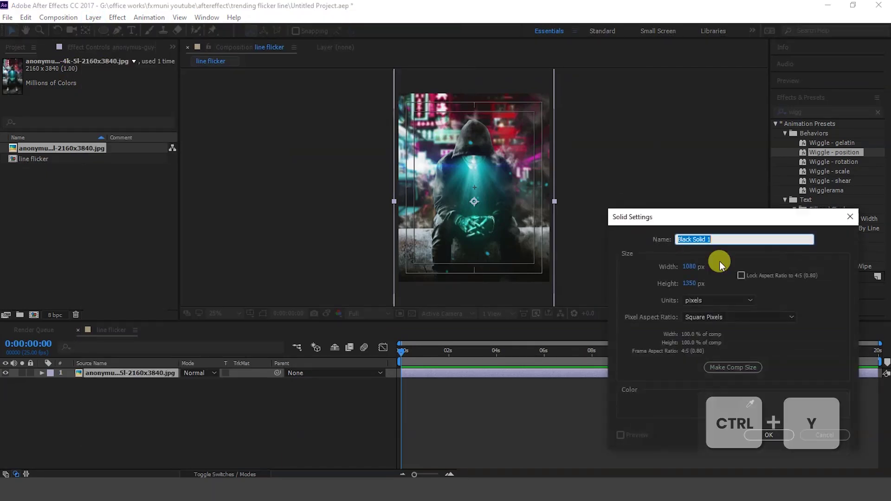
{"action": "left_click", "coordinate": [757, 434]}
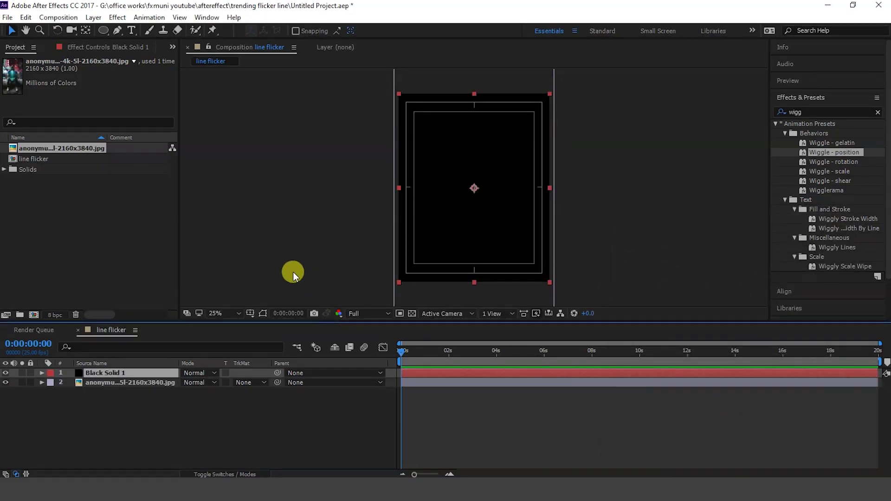
Step: Set Black Solid 1's opacity to 20%
{"action": "left_click", "coordinate": [41, 374]}
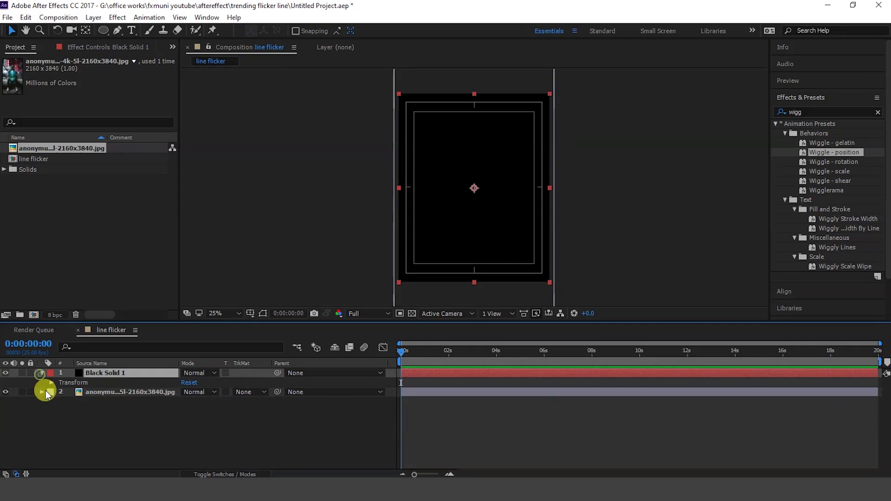
{"action": "left_click", "coordinate": [51, 383]}
{"action": "left_click", "coordinate": [188, 430]}
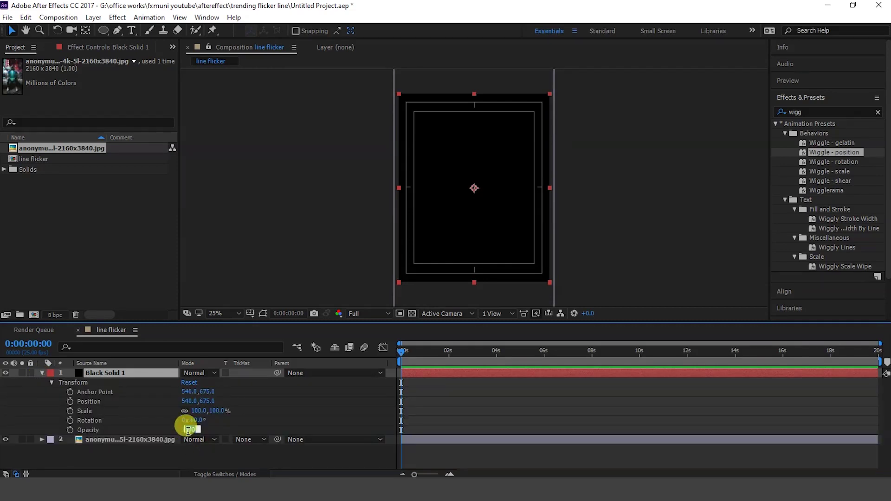
{"action": "type", "text": "20"}
{"action": "key", "text": "Return"}
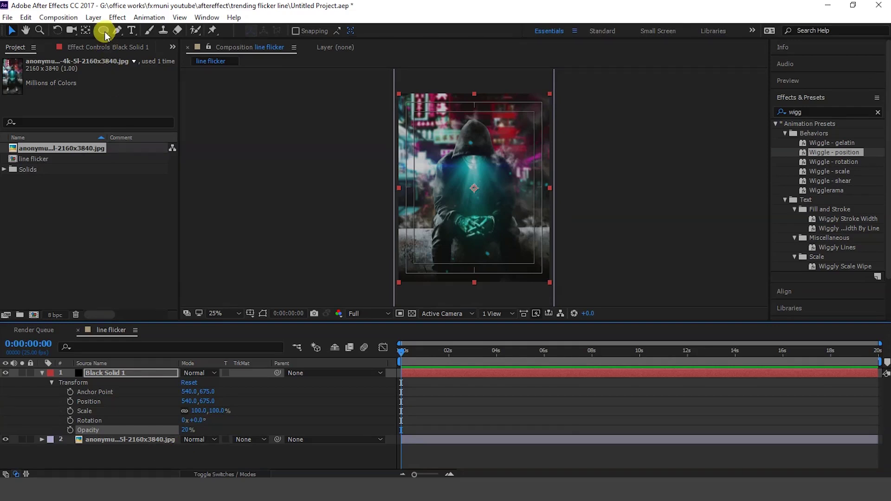
Step: Draw an ellipse mask on the black solid and stretch it wider and taller over the figure
{"action": "left_click_drag", "start_coordinate": [105, 32], "coordinate": [156, 54]}
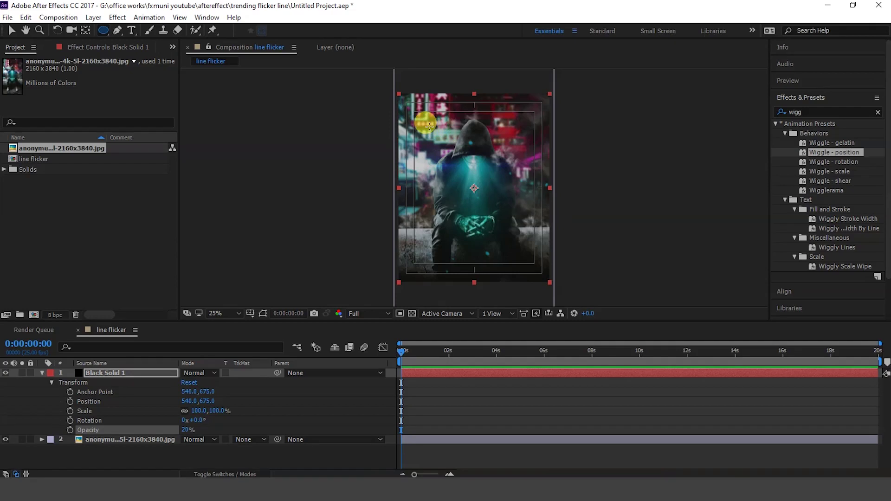
{"action": "left_click_drag", "start_coordinate": [414, 119], "coordinate": [453, 147]}
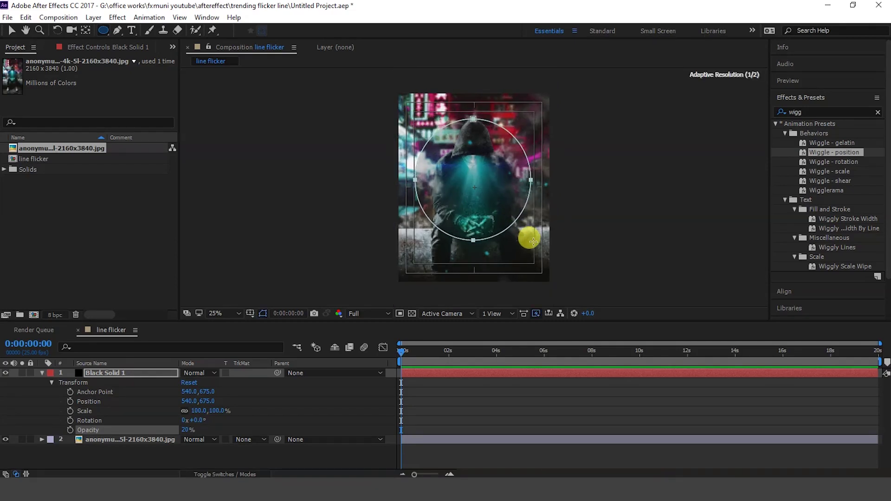
{"action": "left_click_drag", "start_coordinate": [505, 185], "coordinate": [538, 251]}
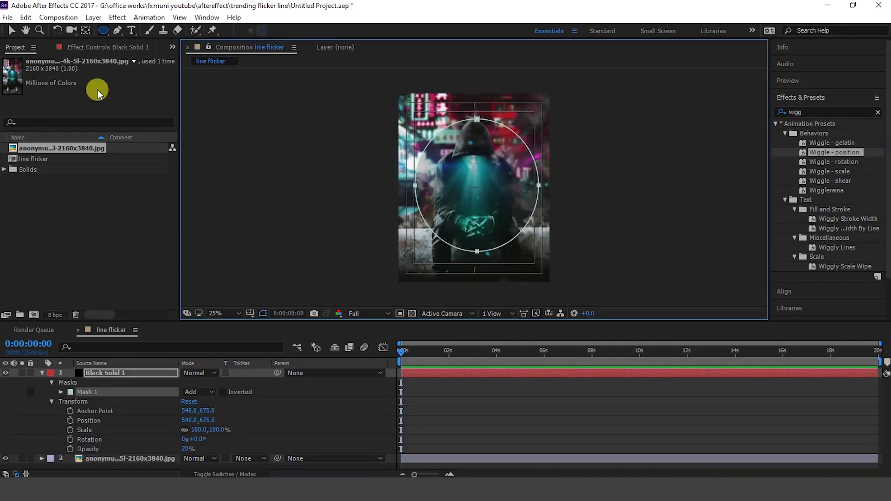
{"action": "left_click", "coordinate": [11, 31]}
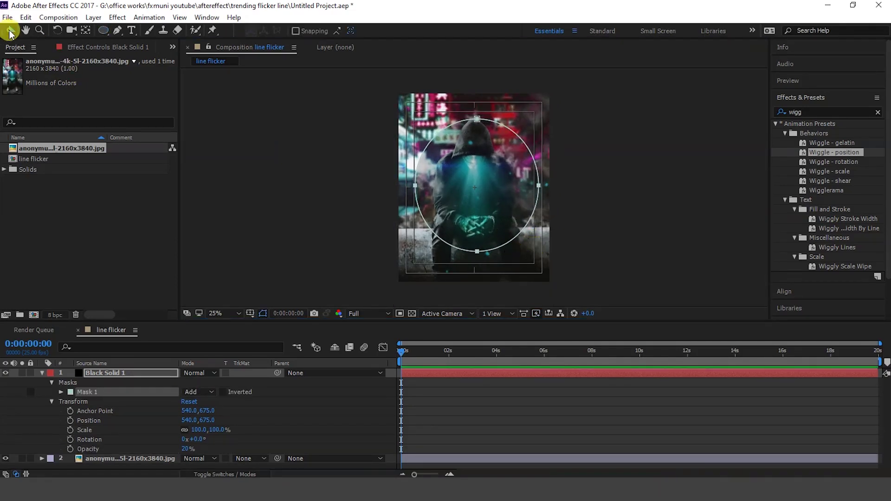
{"action": "double_click", "coordinate": [415, 186]}
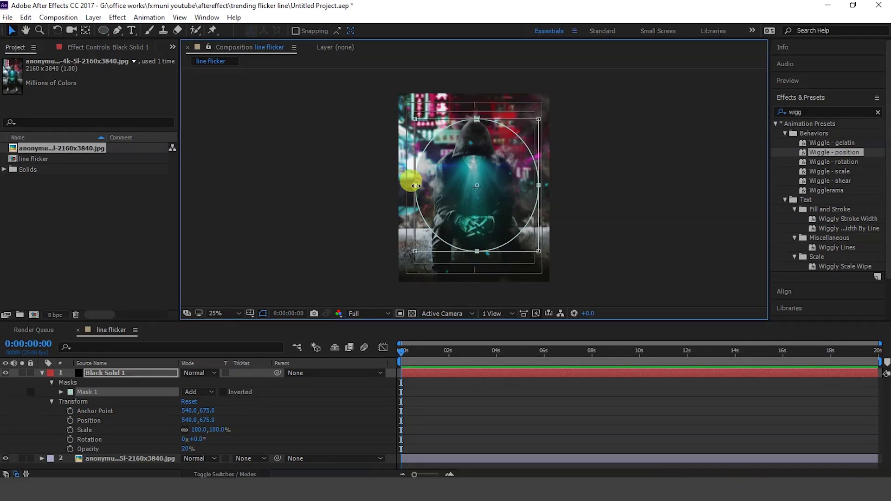
{"action": "left_click_drag", "start_coordinate": [415, 186], "coordinate": [408, 187]}
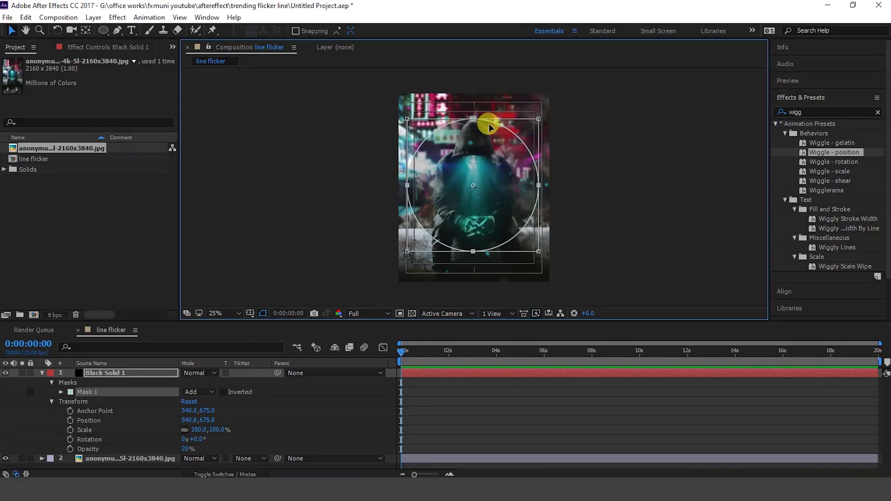
{"action": "left_click_drag", "start_coordinate": [474, 118], "coordinate": [474, 112]}
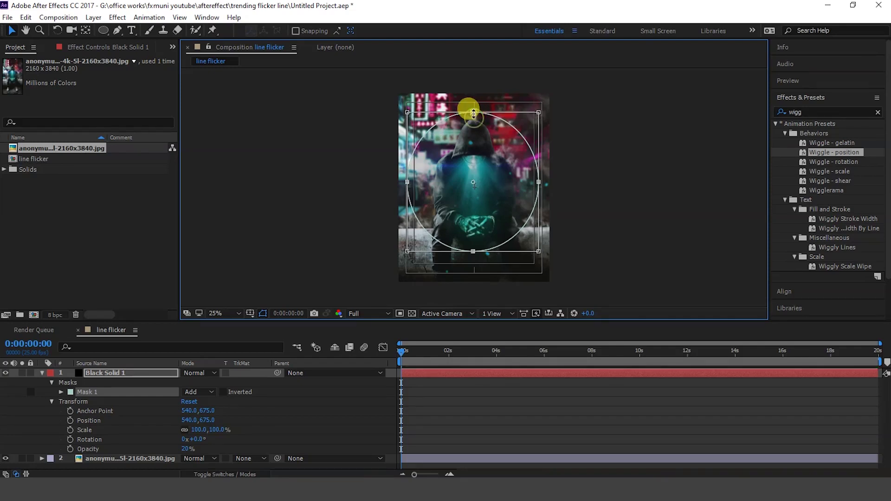
{"action": "left_click_drag", "start_coordinate": [473, 251], "coordinate": [473, 260]}
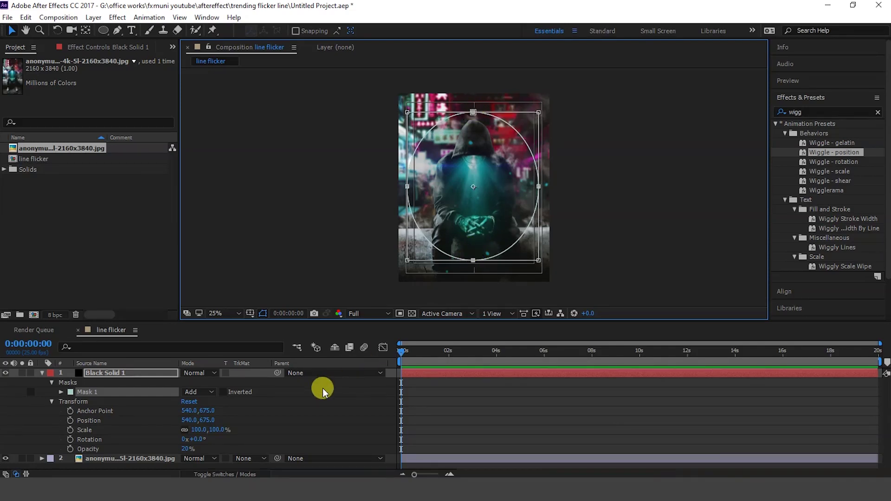
Step: Invert the mask, feather it 105 pixels, and hide the mask outlines
{"action": "left_click", "coordinate": [223, 393]}
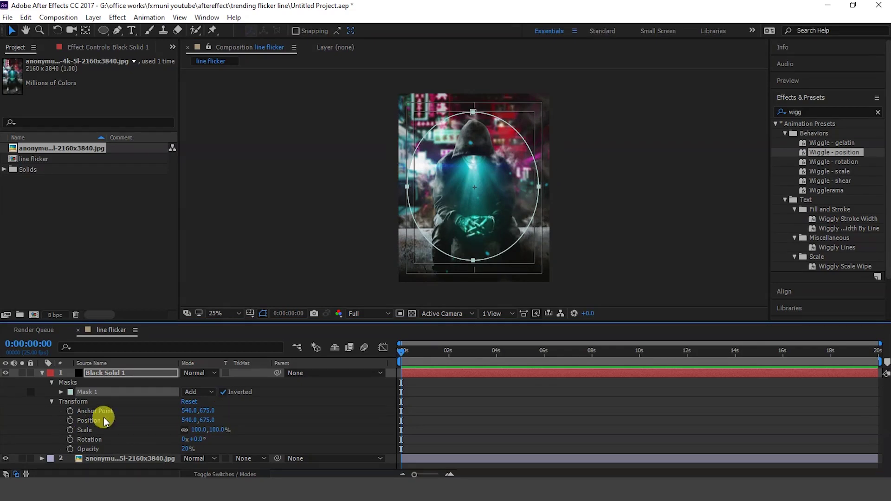
{"action": "left_click", "coordinate": [60, 392]}
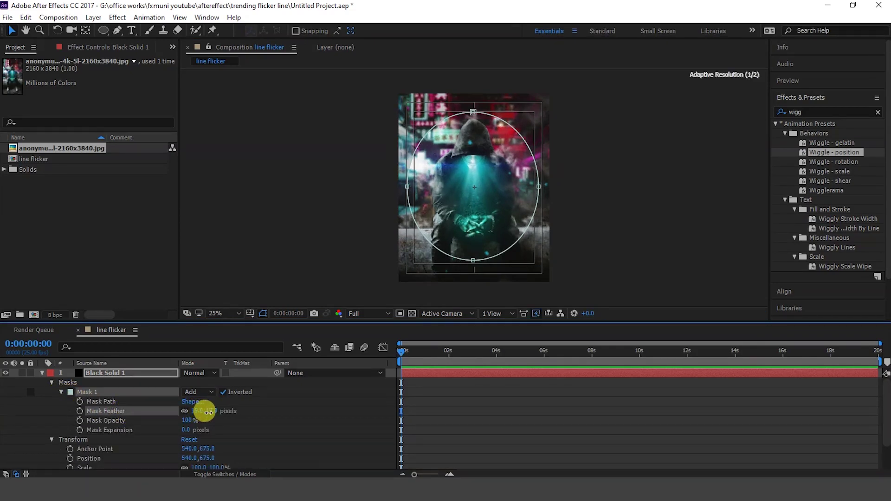
{"action": "left_click_drag", "start_coordinate": [198, 414], "coordinate": [254, 412]}
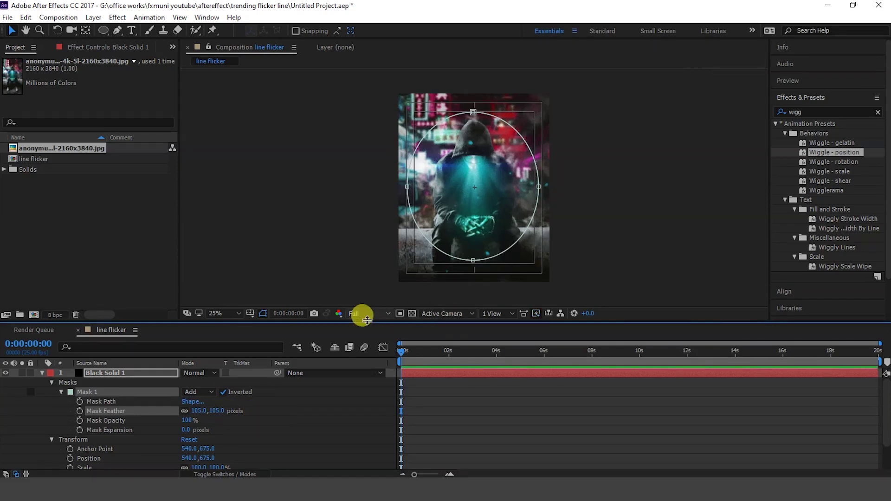
{"action": "left_click", "coordinate": [263, 316]}
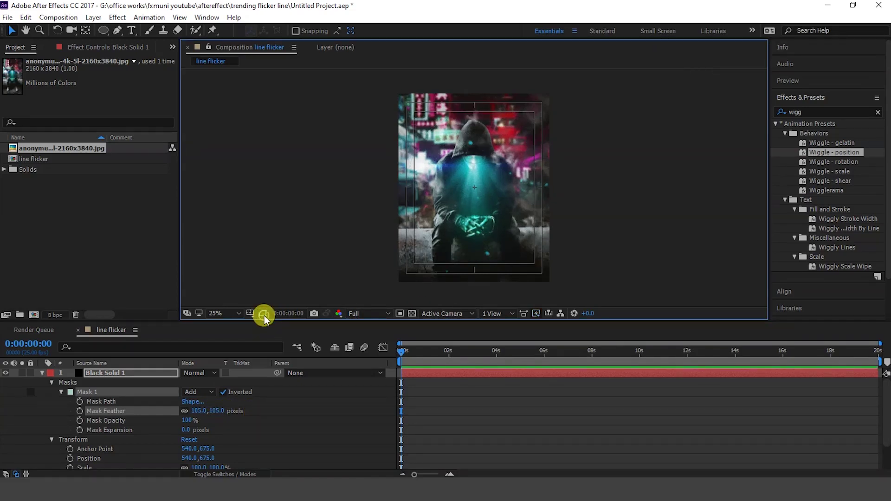
Step: Toggle Black Solid 1's visibility to compare the vignette, then collapse its properties
{"action": "left_click", "coordinate": [6, 374]}
{"action": "left_click", "coordinate": [6, 373]}
{"action": "left_click", "coordinate": [6, 374]}
{"action": "left_click", "coordinate": [7, 373]}
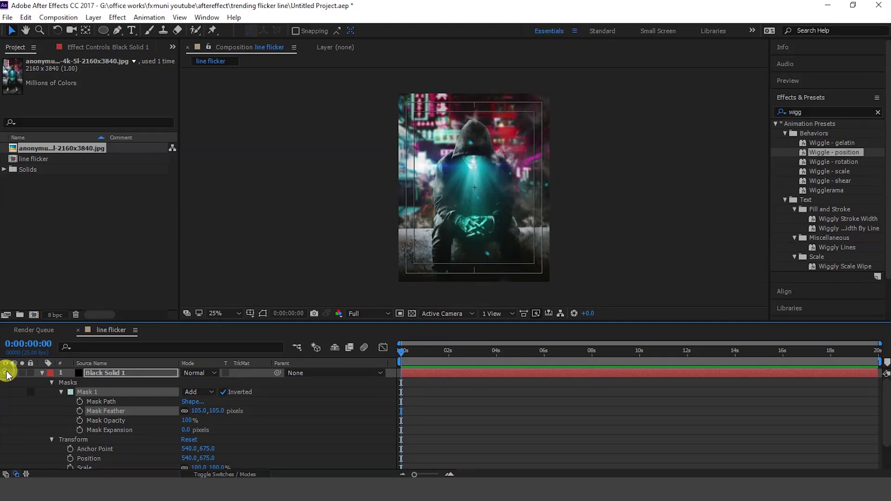
{"action": "left_click", "coordinate": [41, 373]}
{"action": "left_click", "coordinate": [116, 383]}
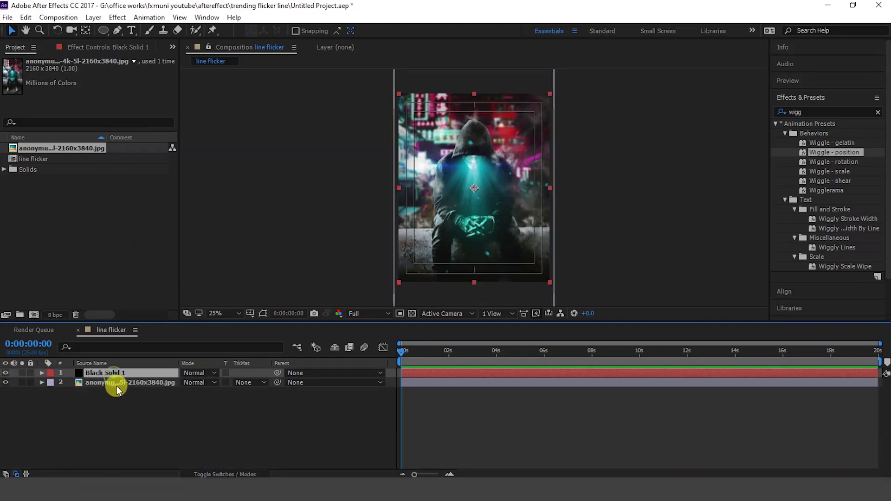
{"action": "left_click", "coordinate": [107, 374]}
{"action": "key", "text": "alt+Tab"}
Step: Drag bgm_exported_0.mp4 from File Explorer into the After Effects Project panel
{"action": "left_click", "coordinate": [185, 102]}
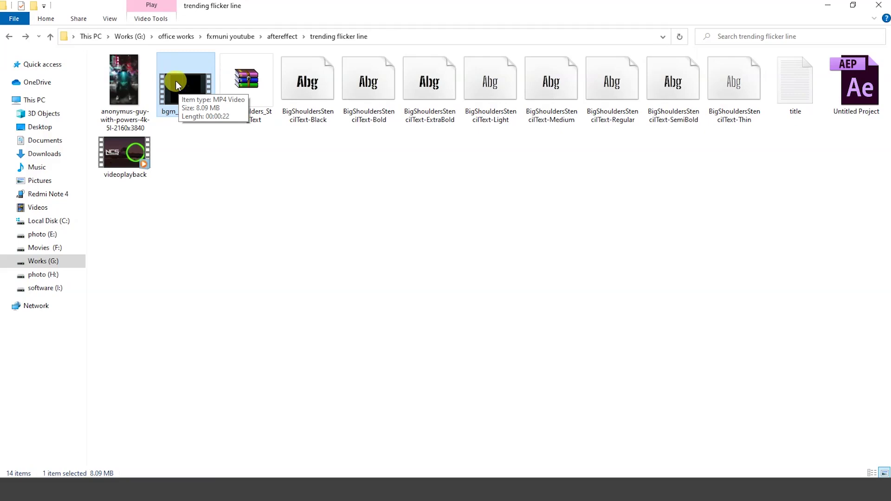
{"action": "mouse_move", "coordinate": [187, 81]}
{"action": "left_mouse_down"}
{"action": "mouse_move", "coordinate": [351, 399]}
{"action": "mouse_move", "coordinate": [3, 211]}
{"action": "mouse_move", "coordinate": [62, 232]}
{"action": "left_mouse_up"}
{"action": "left_click_drag", "start_coordinate": [31, 160], "coordinate": [102, 376]}
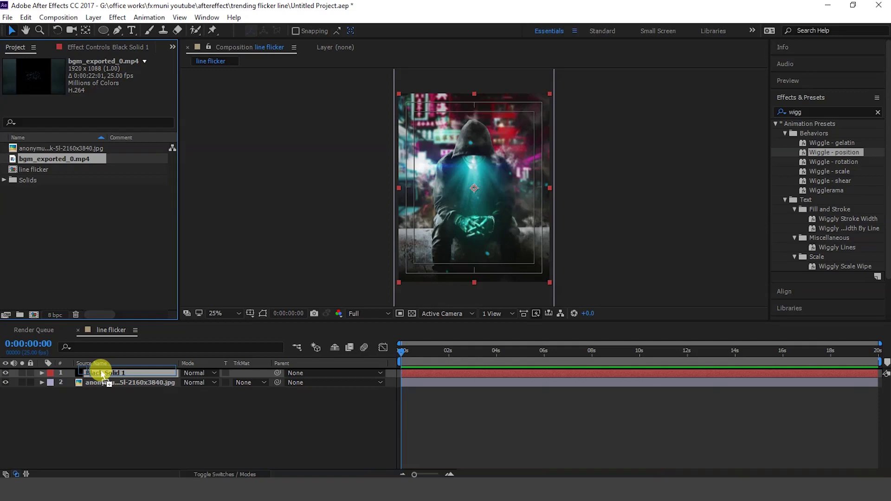
Step: Place bgm_exported_0.mp4 at the top of the layer stack and scale it to 128%
{"action": "mouse_move", "coordinate": [103, 374]}
{"action": "left_mouse_down"}
{"action": "mouse_move", "coordinate": [93, 382]}
{"action": "mouse_move", "coordinate": [98, 372]}
{"action": "left_mouse_up"}
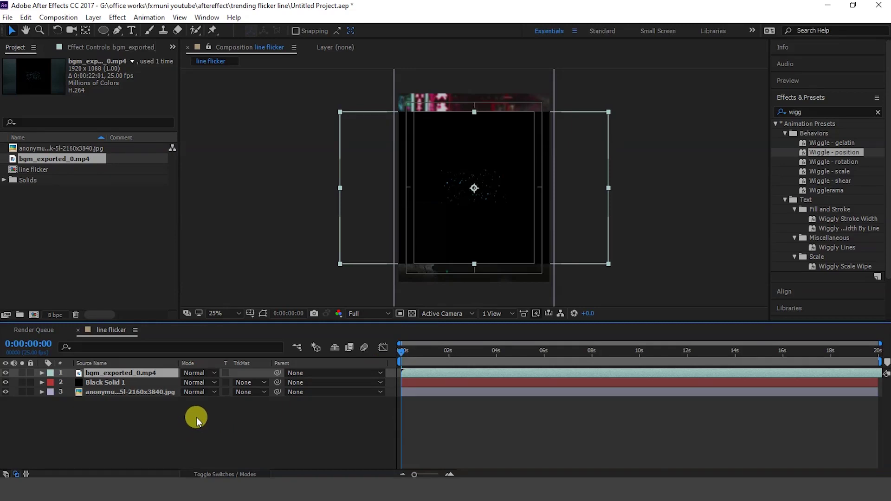
{"action": "left_click", "coordinate": [42, 374]}
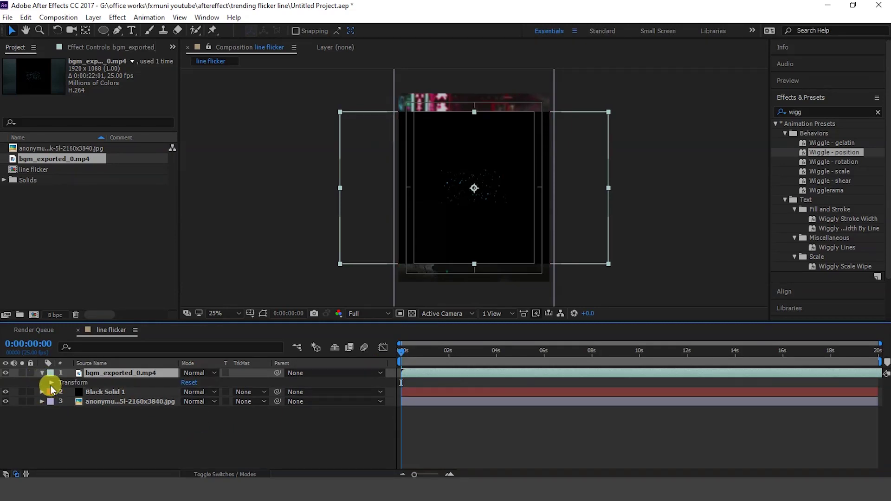
{"action": "left_click", "coordinate": [51, 383]}
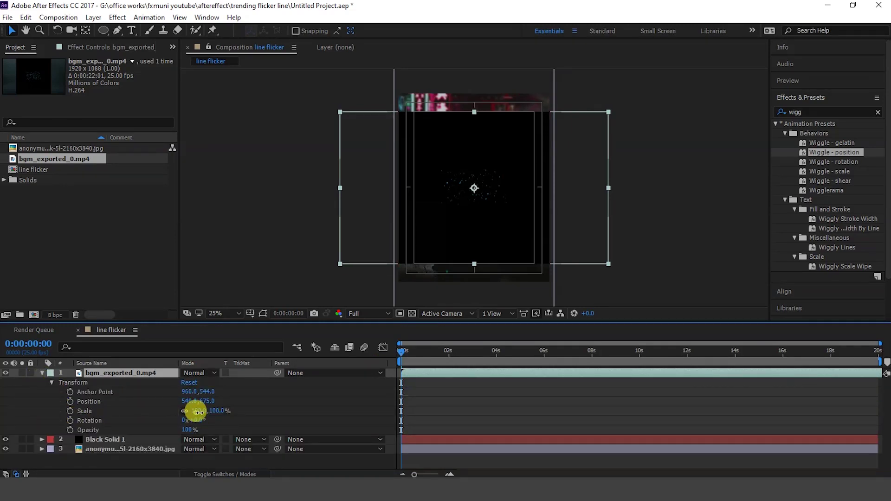
{"action": "left_click_drag", "start_coordinate": [199, 412], "coordinate": [211, 413]}
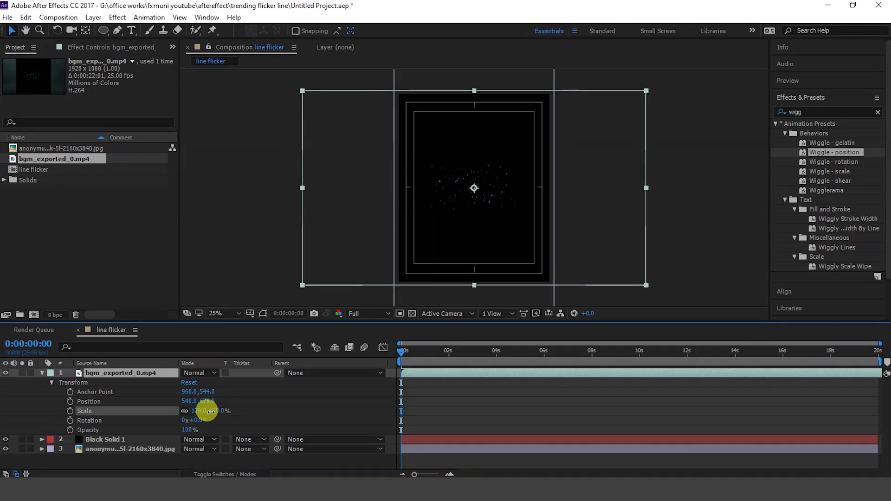
Step: Set the clip's blending mode to Screen and preview the flicker lines
{"action": "left_click", "coordinate": [202, 374]}
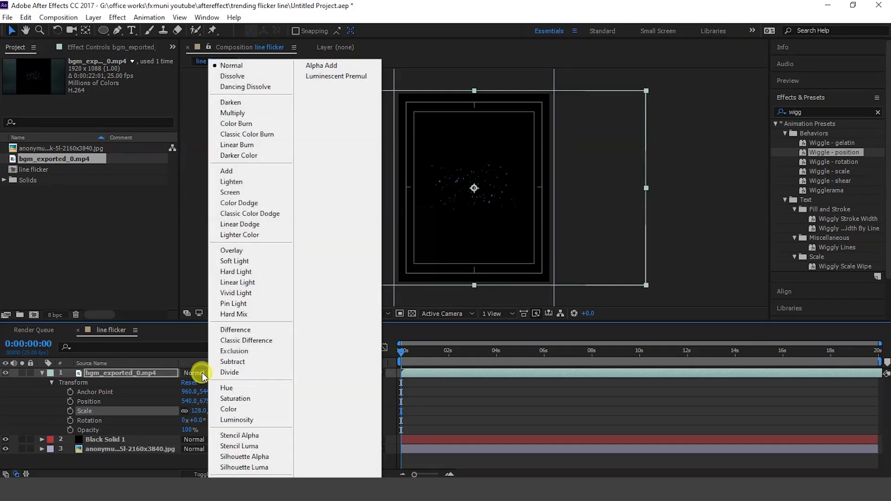
{"action": "left_click", "coordinate": [229, 193]}
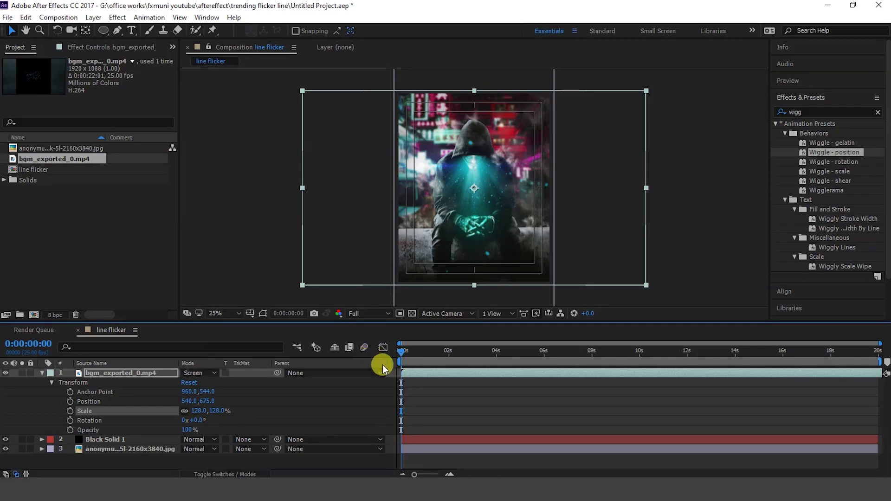
{"action": "key", "text": "space"}
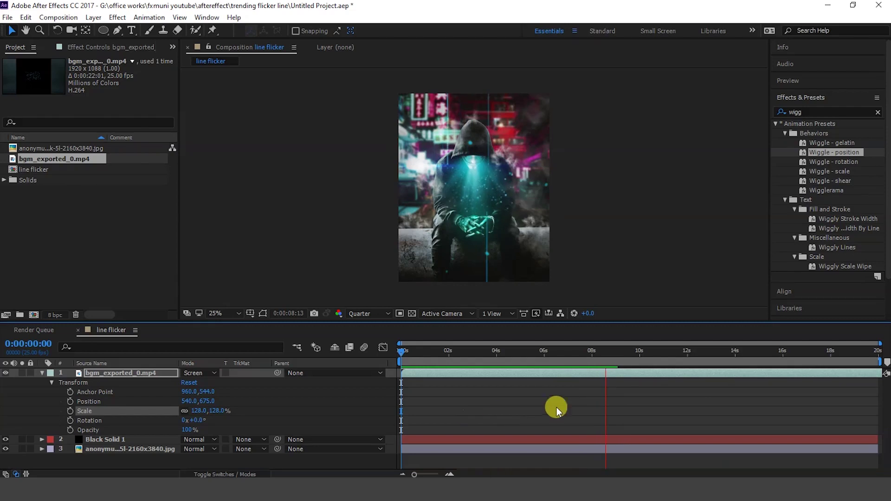
Step: Return to the start, duplicate the bgm_exported_0.mp4 layer with Ctrl+D, and preview both copies
{"action": "left_click", "coordinate": [613, 353]}
{"action": "key", "text": "Home"}
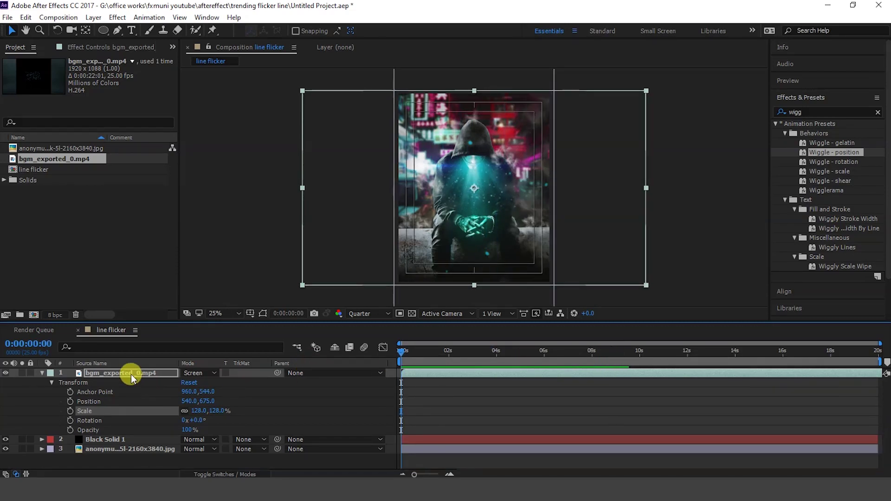
{"action": "right_click", "coordinate": [130, 372]}
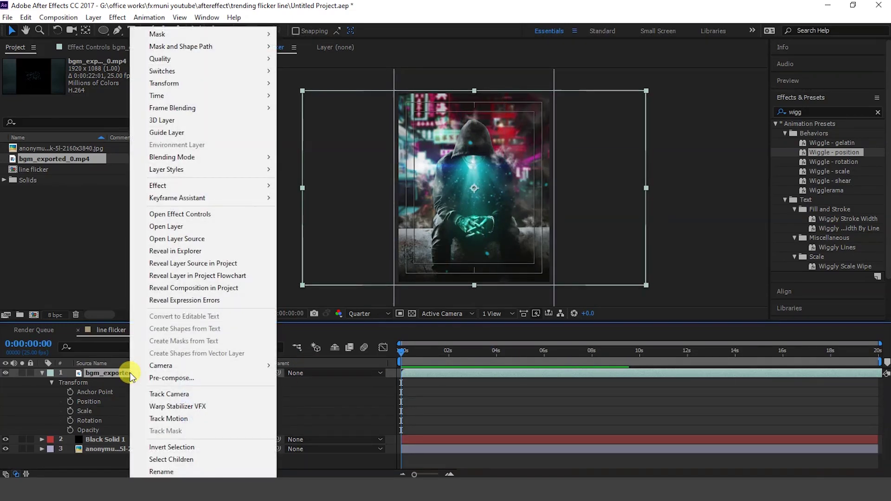
{"action": "key", "text": "ctrl+d"}
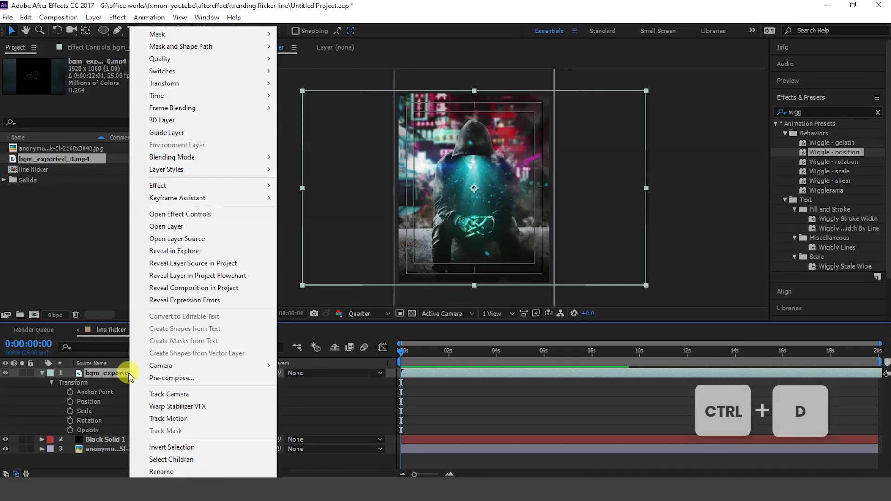
{"action": "left_click", "coordinate": [122, 372]}
{"action": "key", "text": "ctrl+d"}
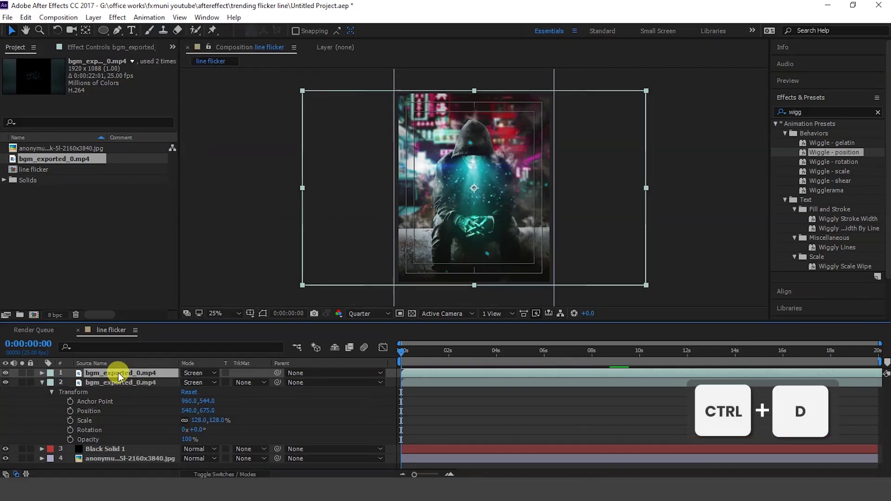
{"action": "key", "text": "space"}
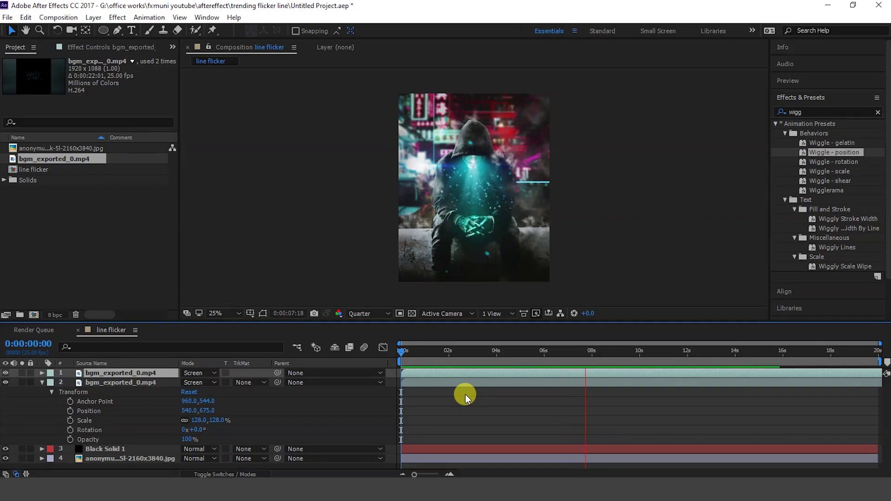
{"action": "key", "text": "space"}
Step: Apply the Wiggle - position preset to the hooded-figure image layer
{"action": "left_click", "coordinate": [42, 382]}
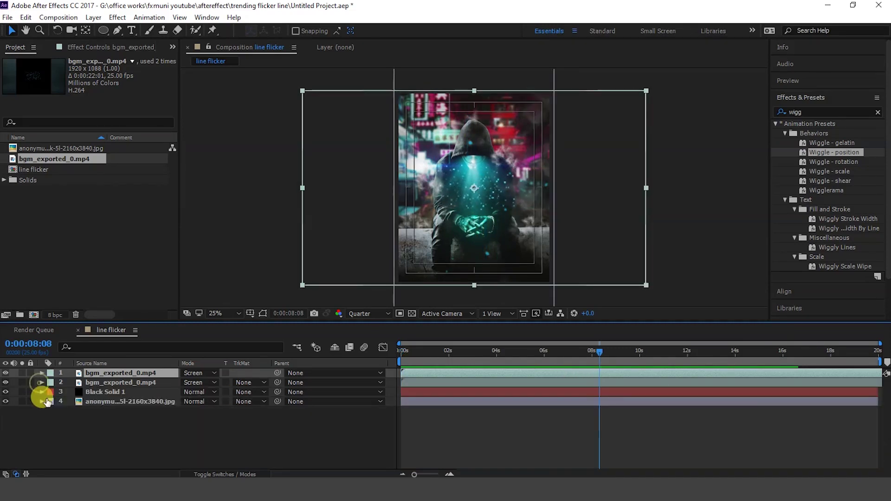
{"action": "left_click", "coordinate": [94, 402]}
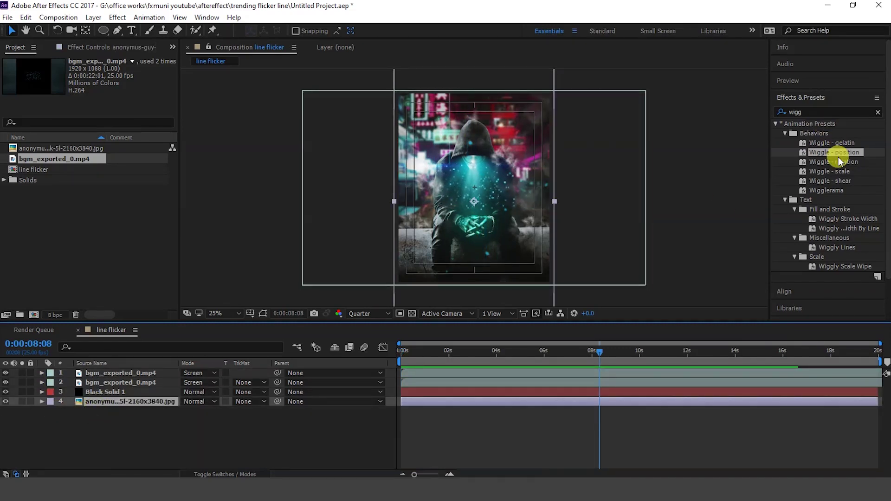
{"action": "left_click", "coordinate": [832, 156]}
{"action": "left_click_drag", "start_coordinate": [832, 156], "coordinate": [120, 431]}
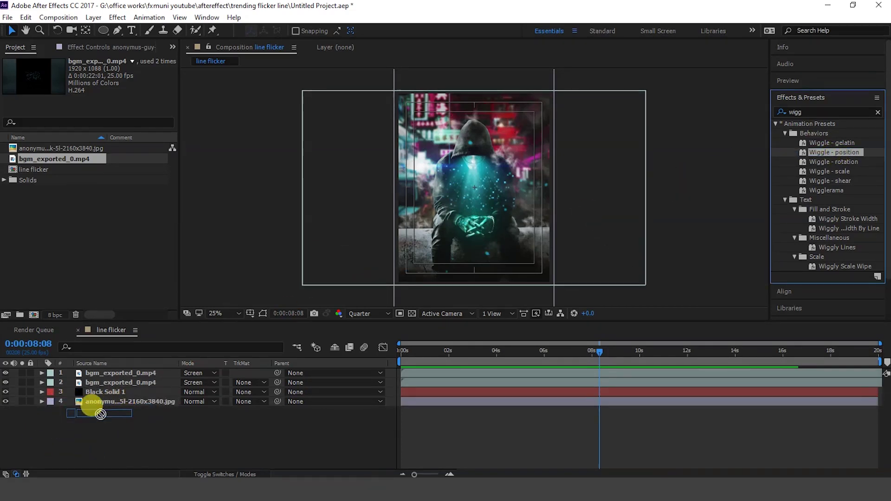
{"action": "left_click_drag", "start_coordinate": [120, 431], "coordinate": [104, 404]}
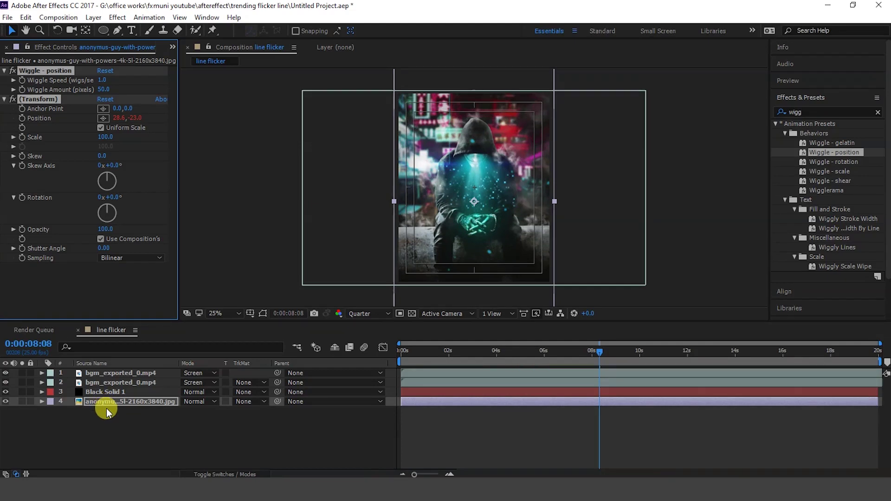
Step: Return to 0:00 and preview the wiggling background
{"action": "left_click_drag", "start_coordinate": [598, 352], "coordinate": [255, 354]}
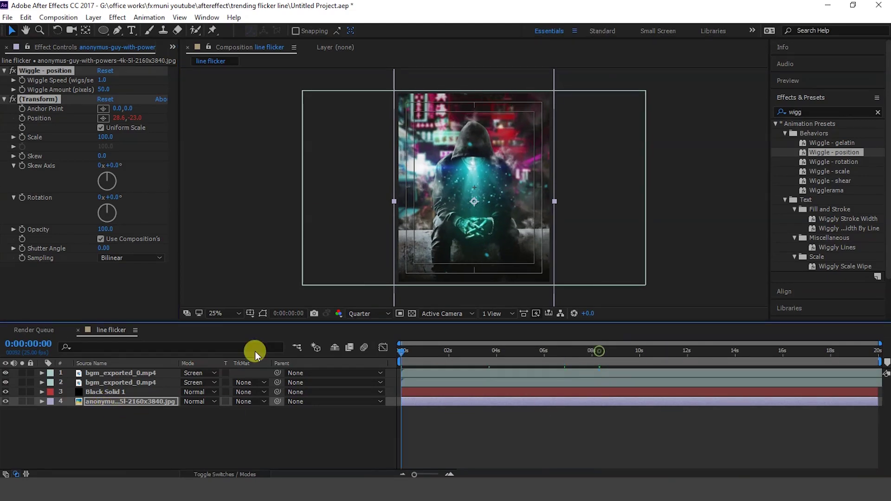
{"action": "key", "text": "space"}
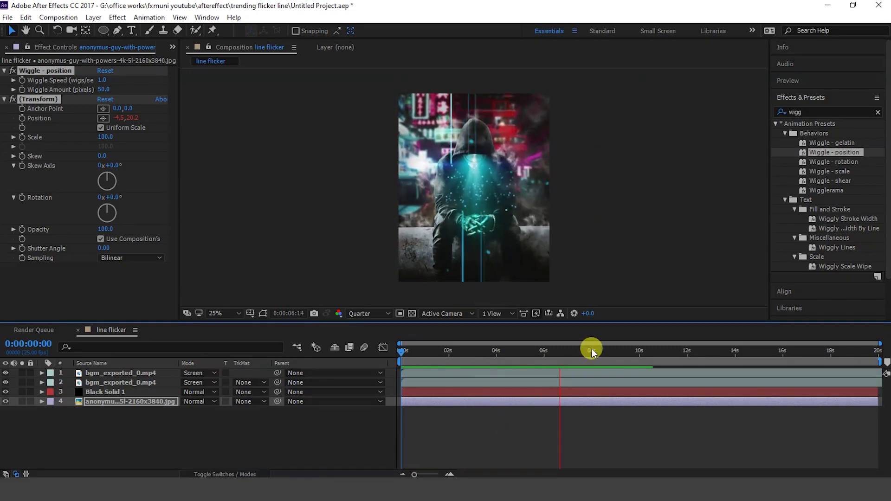
{"action": "key", "text": "space"}
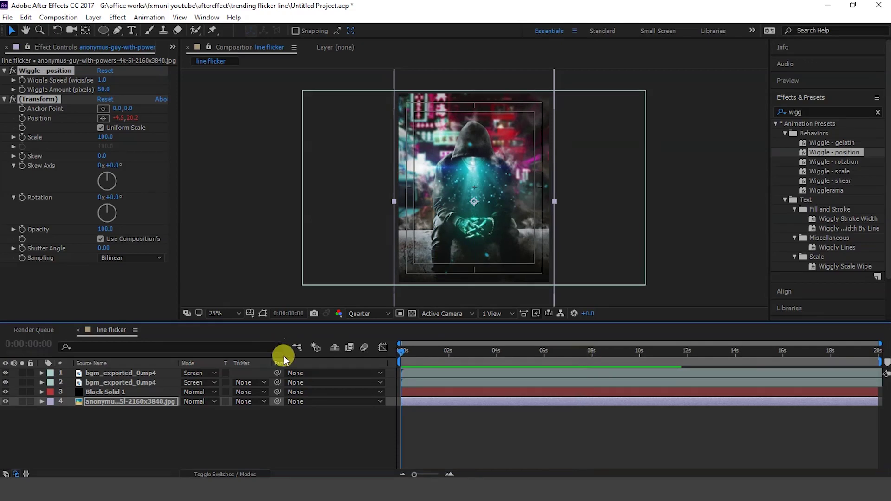
Step: Type the title 'the Mene' as a new text layer on the poster
{"action": "left_click", "coordinate": [131, 31]}
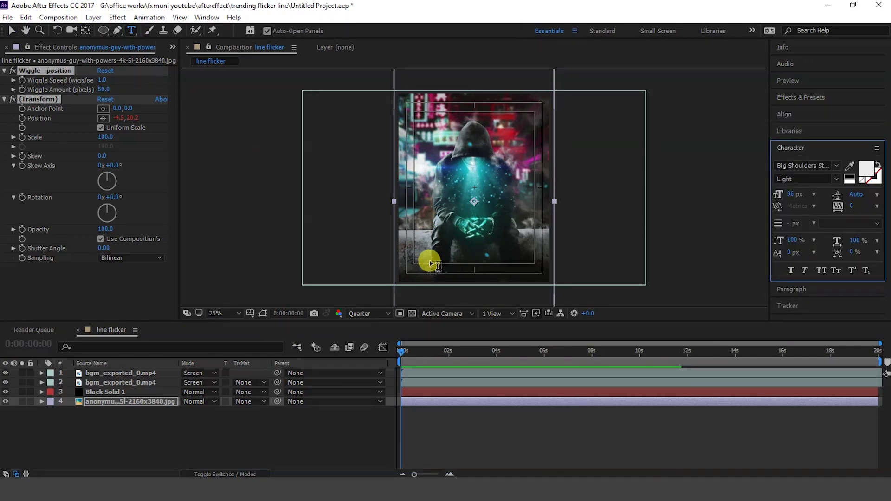
{"action": "left_click", "coordinate": [441, 291]}
{"action": "type", "text": "t"}
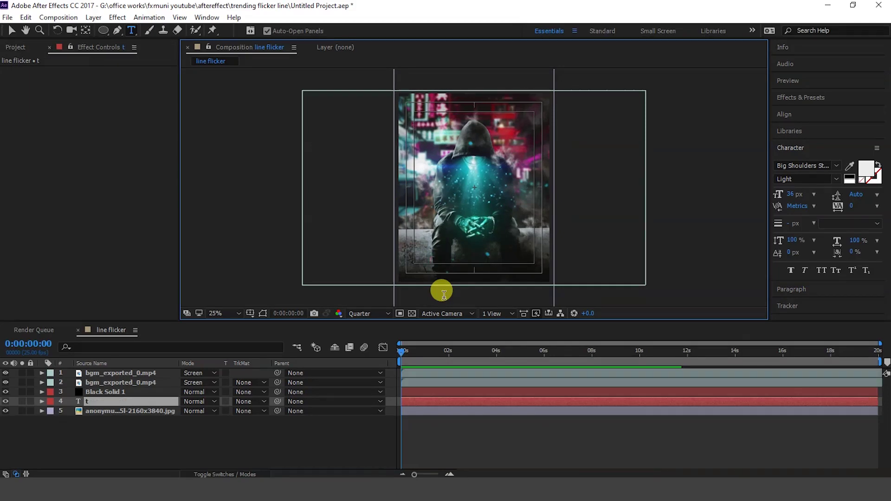
{"action": "type", "text": "he Mene"}
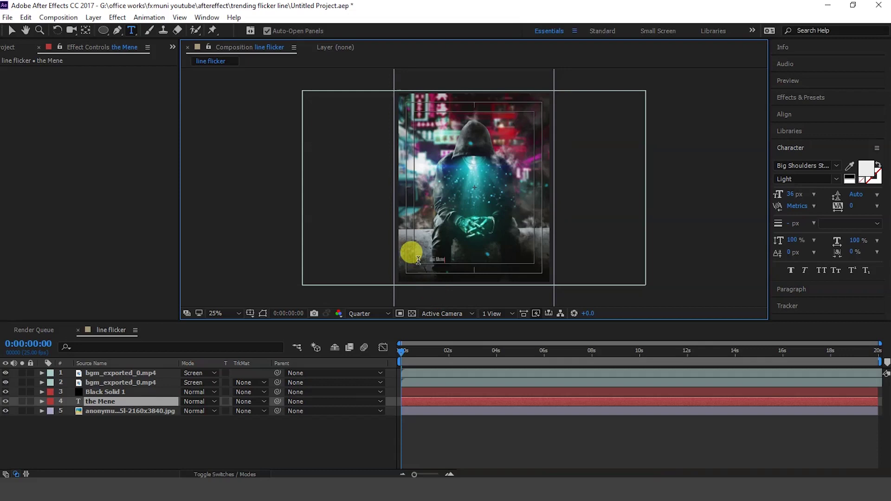
{"action": "left_click", "coordinate": [11, 32]}
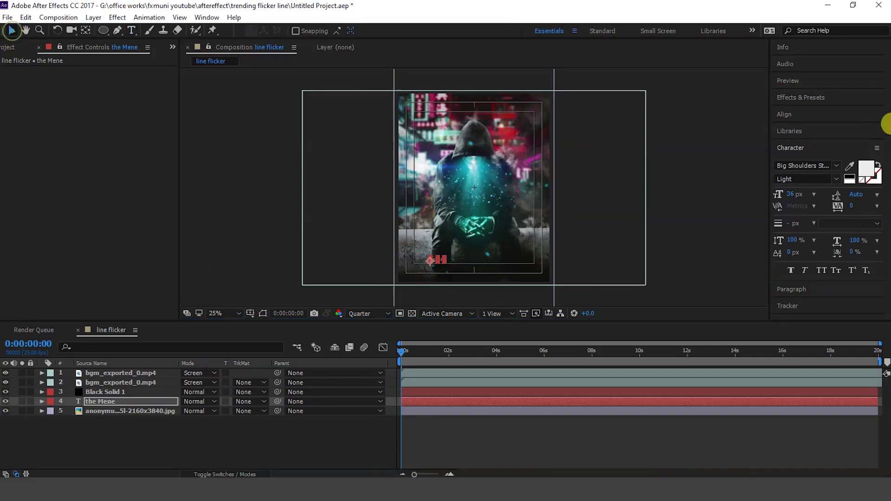
Step: Enlarge the title to 166 px and set it to All Caps
{"action": "left_click_drag", "start_coordinate": [791, 194], "coordinate": [854, 191]}
{"action": "left_click", "coordinate": [131, 30]}
{"action": "left_click", "coordinate": [271, 109]}
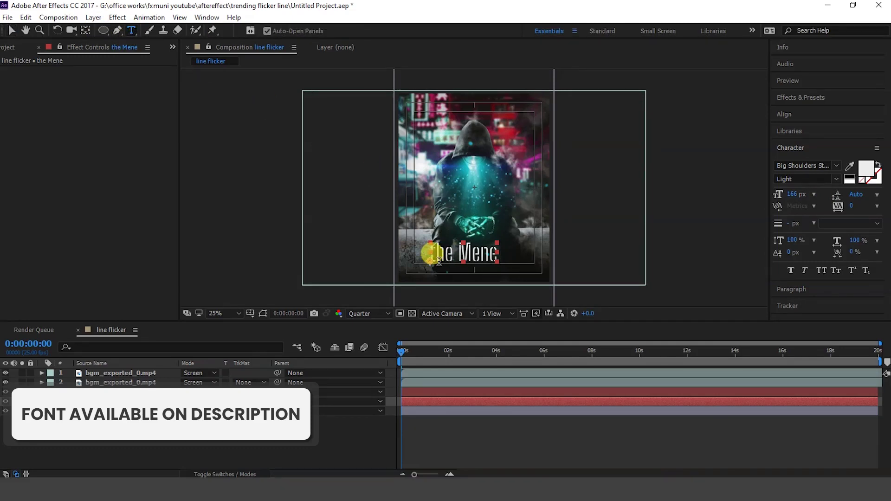
{"action": "left_click", "coordinate": [820, 273]}
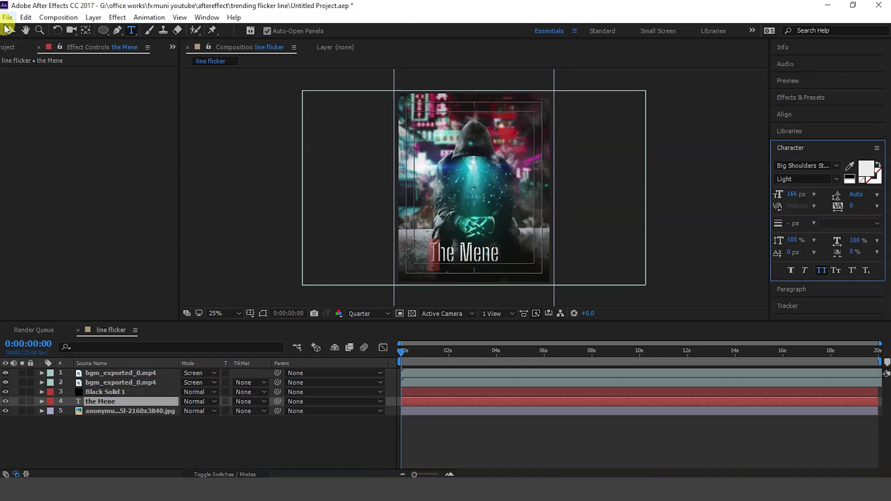
{"action": "left_click", "coordinate": [495, 255]}
Step: Correct the title to 'The Men', make it Bold, and move it down slightly
{"action": "key", "text": "BackSpace"}
{"action": "left_click", "coordinate": [10, 31]}
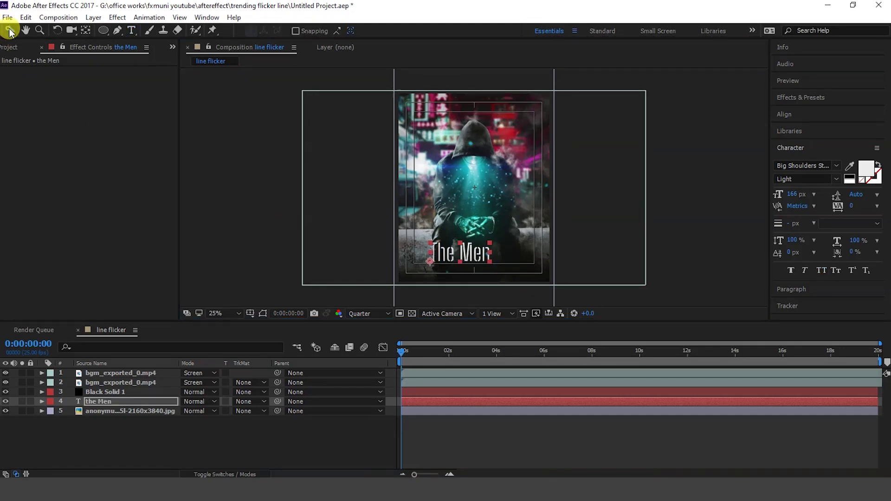
{"action": "left_click", "coordinate": [834, 178]}
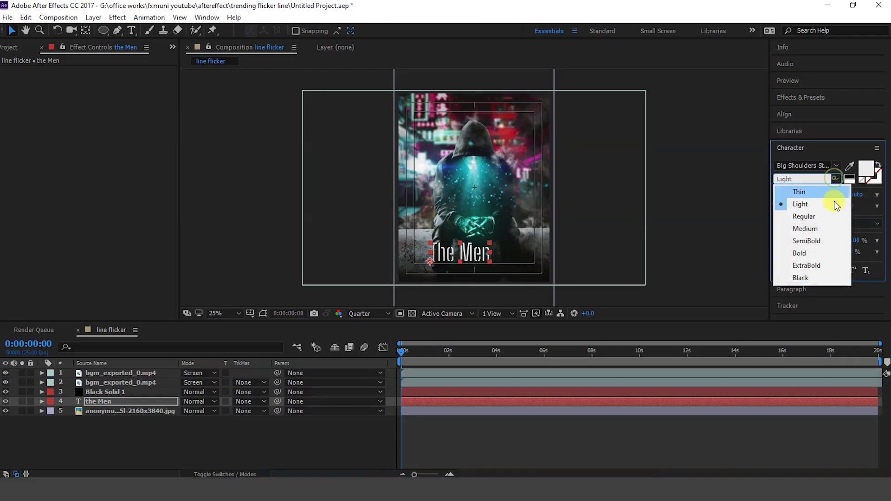
{"action": "left_click", "coordinate": [806, 255]}
{"action": "left_click", "coordinate": [499, 258]}
{"action": "left_click_drag", "start_coordinate": [499, 258], "coordinate": [499, 262]}
Step: Resize the title to 133 px and centre it horizontally on the poster
{"action": "left_click", "coordinate": [795, 195]}
{"action": "left_click_drag", "start_coordinate": [794, 195], "coordinate": [776, 193]}
{"action": "left_click", "coordinate": [502, 259]}
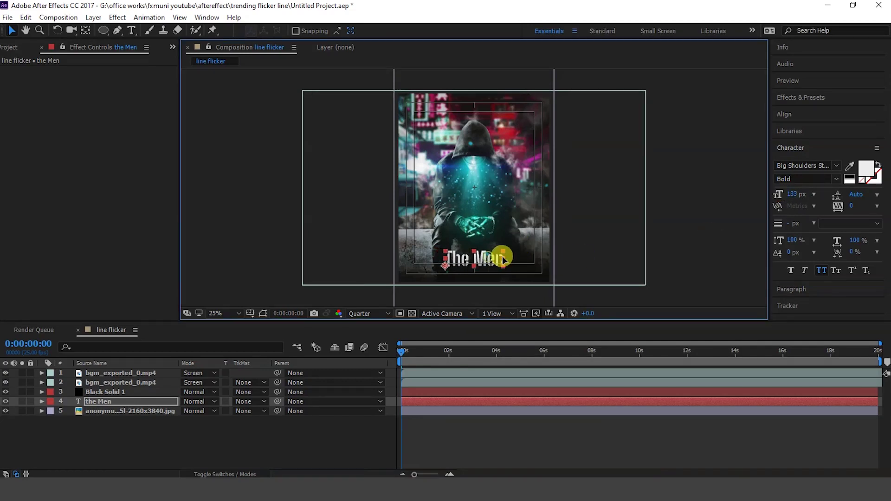
{"action": "left_click_drag", "start_coordinate": [503, 260], "coordinate": [506, 260]}
{"action": "left_click", "coordinate": [792, 117]}
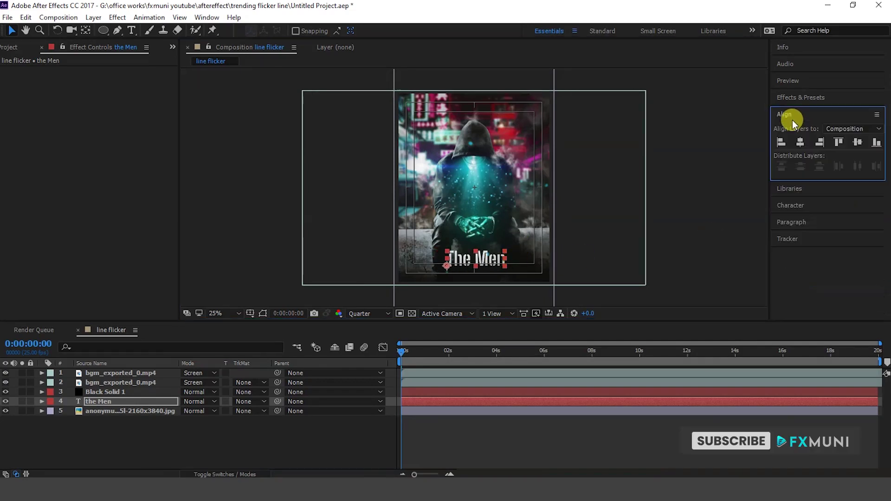
{"action": "left_click", "coordinate": [798, 145]}
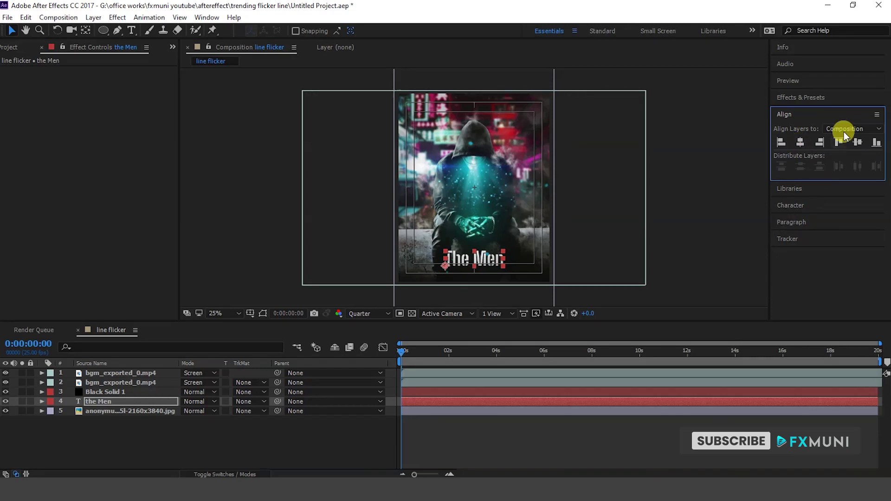
{"action": "left_click", "coordinate": [798, 113]}
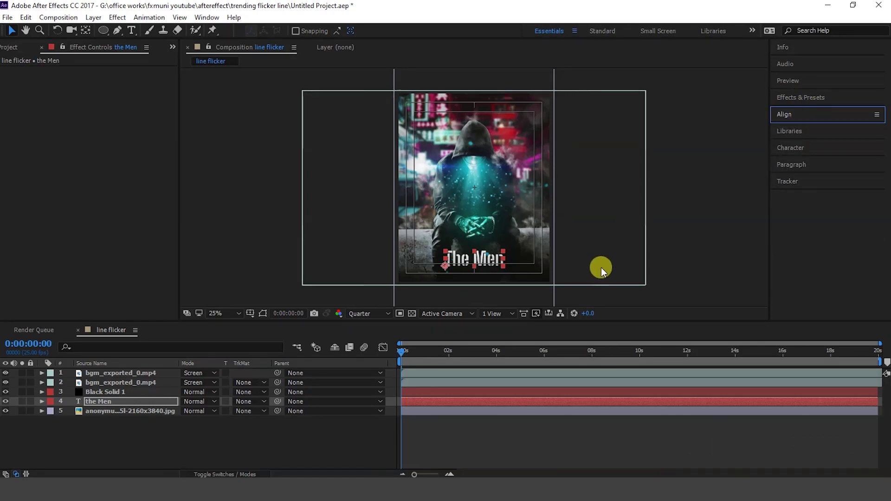
{"action": "left_click", "coordinate": [132, 31]}
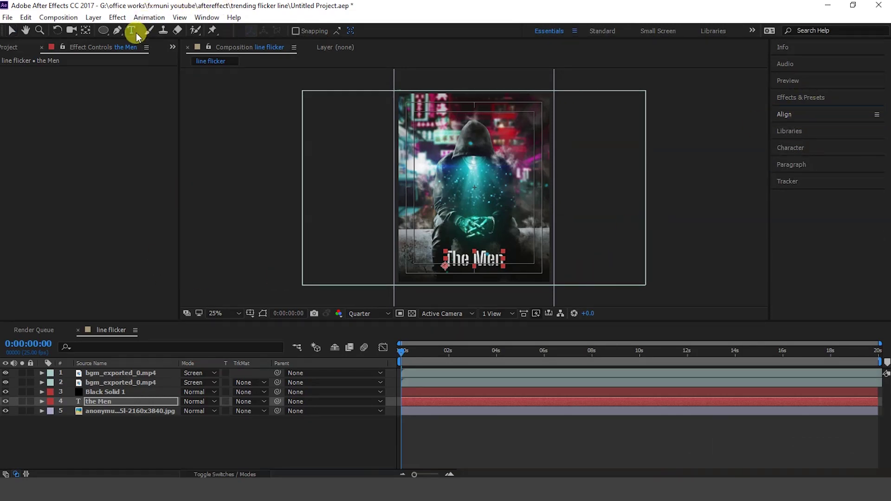
Step: Add the subtitle 'Feel the music' with All Caps off in Regular weight
{"action": "left_click", "coordinate": [447, 171]}
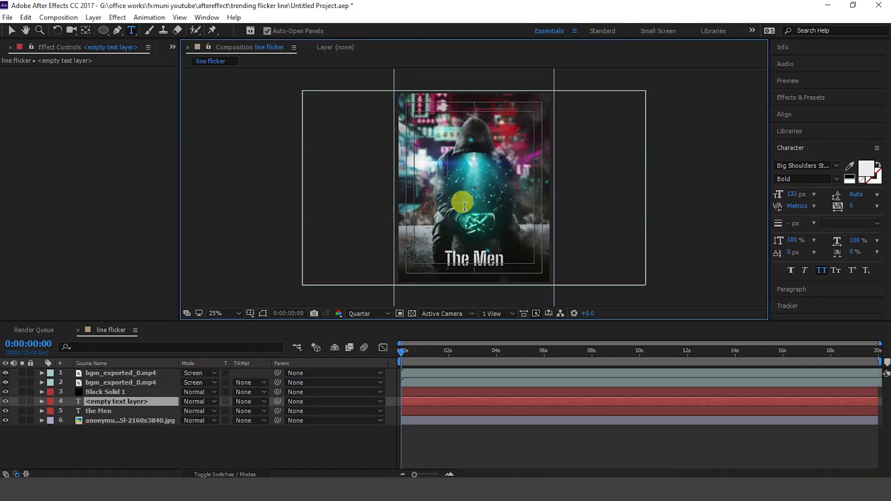
{"action": "type", "text": "Feel t"}
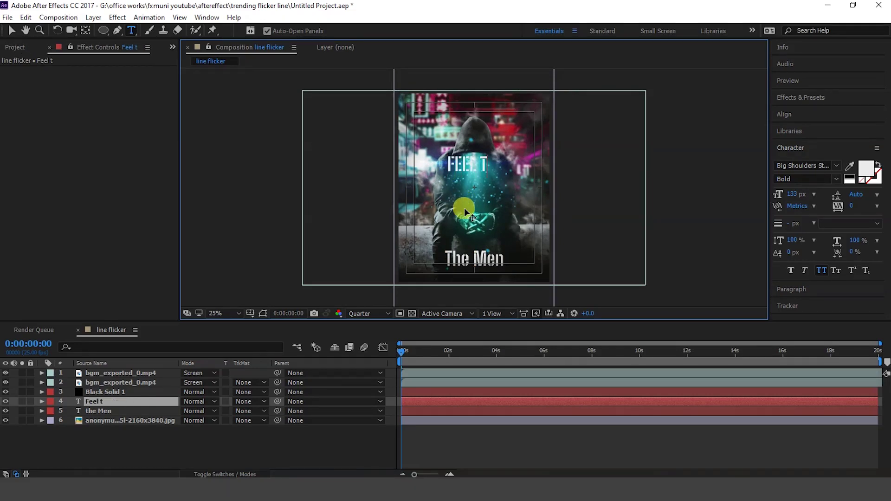
{"action": "type", "text": "he m"}
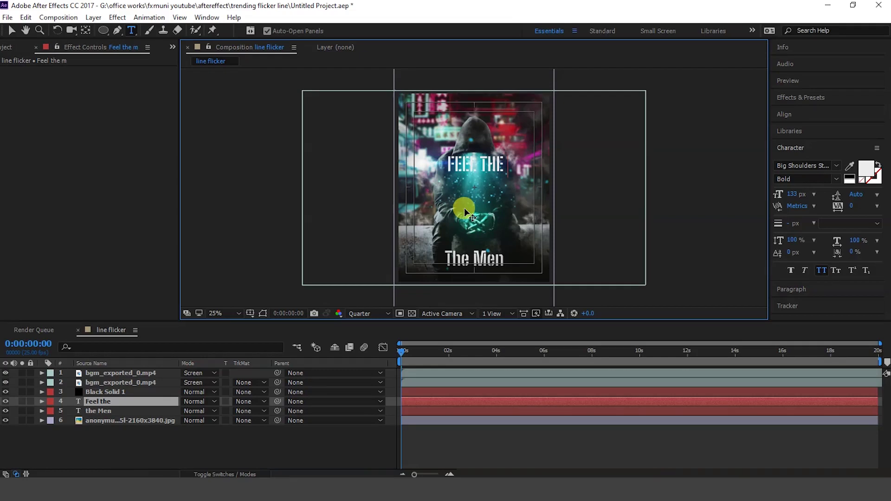
{"action": "type", "text": "usic"}
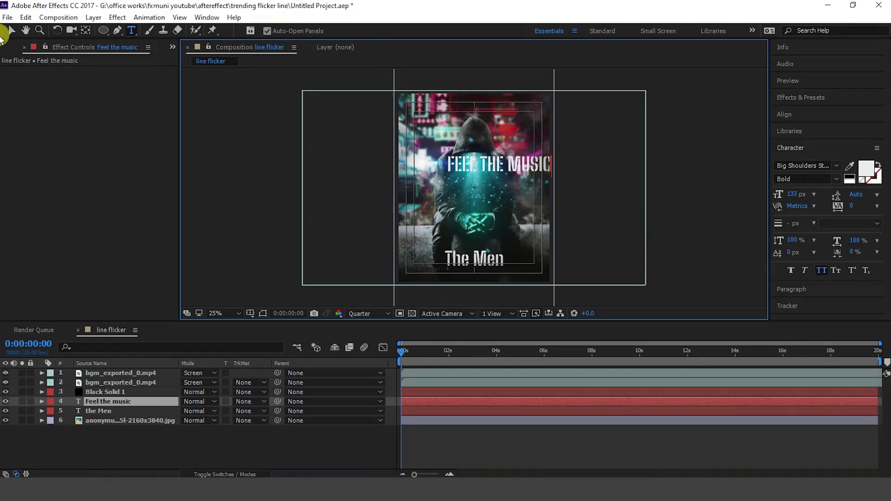
{"action": "left_click", "coordinate": [11, 33]}
{"action": "left_click", "coordinate": [821, 270]}
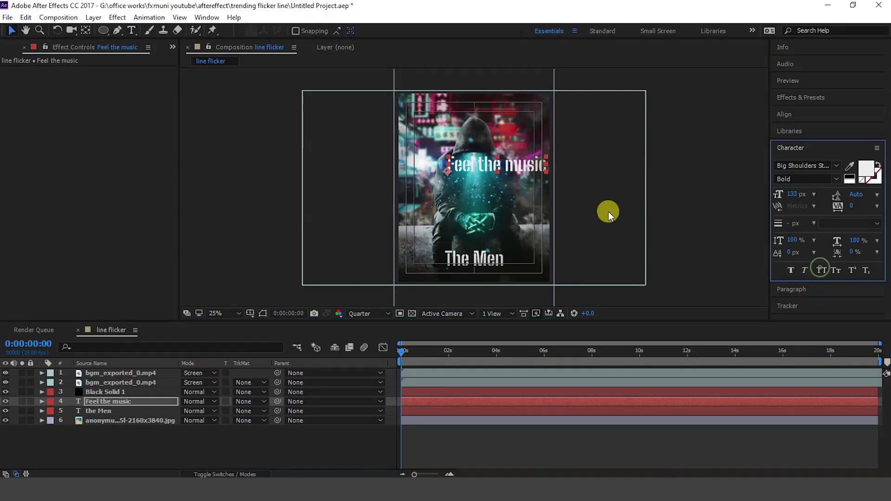
{"action": "left_click", "coordinate": [836, 180]}
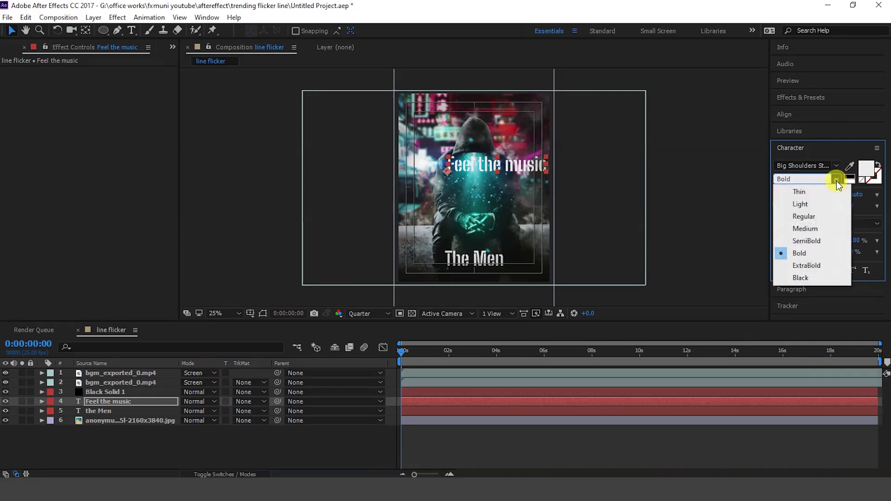
{"action": "left_click", "coordinate": [807, 217]}
Step: Shrink the subtitle to about 48 px and centre it horizontally just beneath the title
{"action": "left_click_drag", "start_coordinate": [798, 195], "coordinate": [756, 193]}
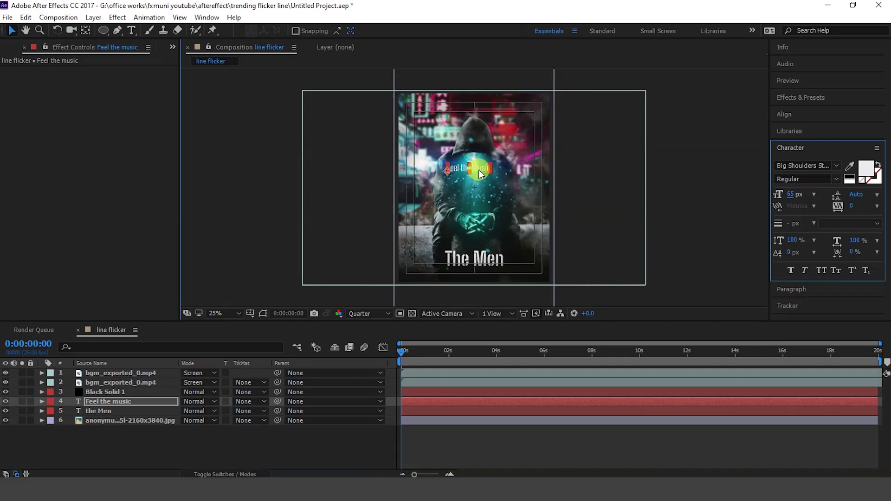
{"action": "left_click_drag", "start_coordinate": [480, 174], "coordinate": [486, 277]}
{"action": "left_click_drag", "start_coordinate": [795, 197], "coordinate": [778, 192]}
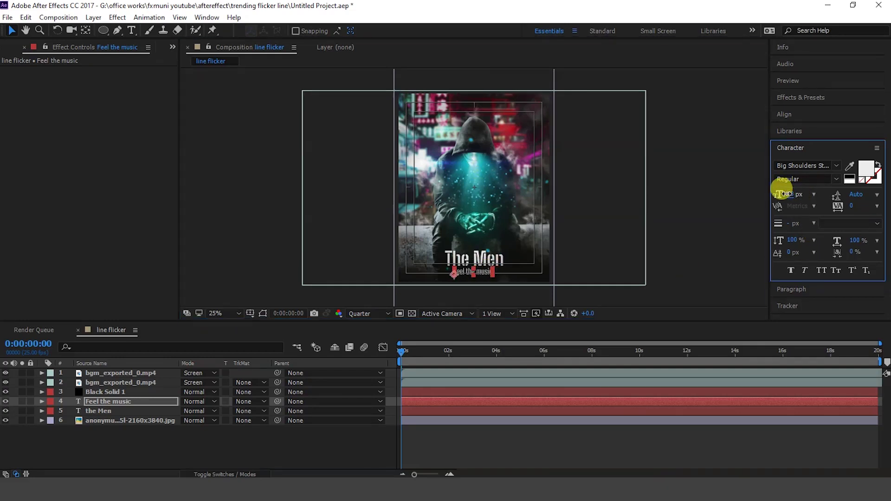
{"action": "left_click", "coordinate": [801, 115]}
{"action": "left_click", "coordinate": [803, 142]}
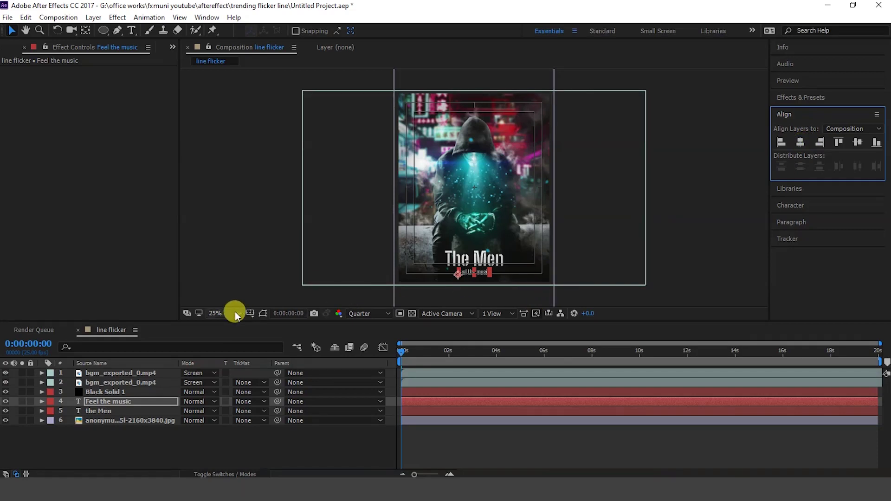
Step: Hide the title and action safe margins in the viewer
{"action": "left_click", "coordinate": [250, 314]}
{"action": "left_click", "coordinate": [274, 325]}
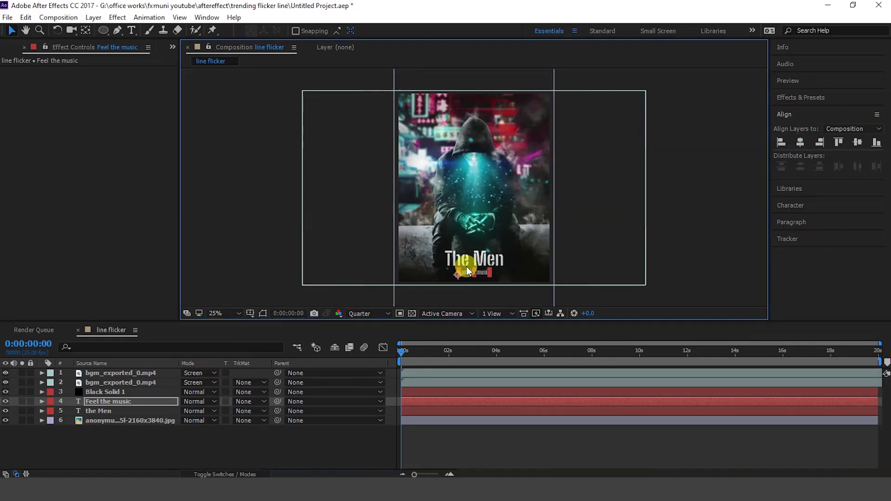
{"action": "scroll", "coordinate": [467, 267], "scroll_direction": "up", "scroll_amount": 1}
{"action": "scroll", "coordinate": [487, 279], "scroll_direction": "up", "scroll_amount": 1}
Step: Set the preview resolution to Half and select the Feel the music layer
{"action": "left_click", "coordinate": [381, 312]}
{"action": "left_click", "coordinate": [388, 349]}
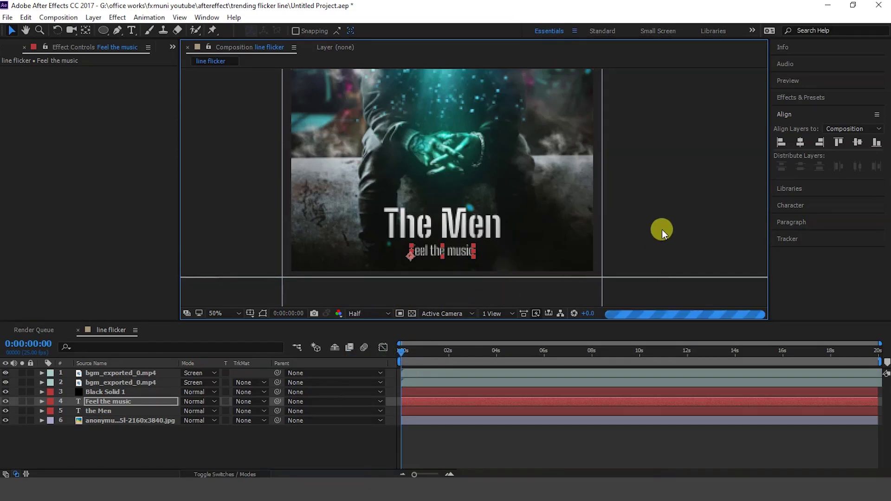
{"action": "left_click", "coordinate": [679, 215]}
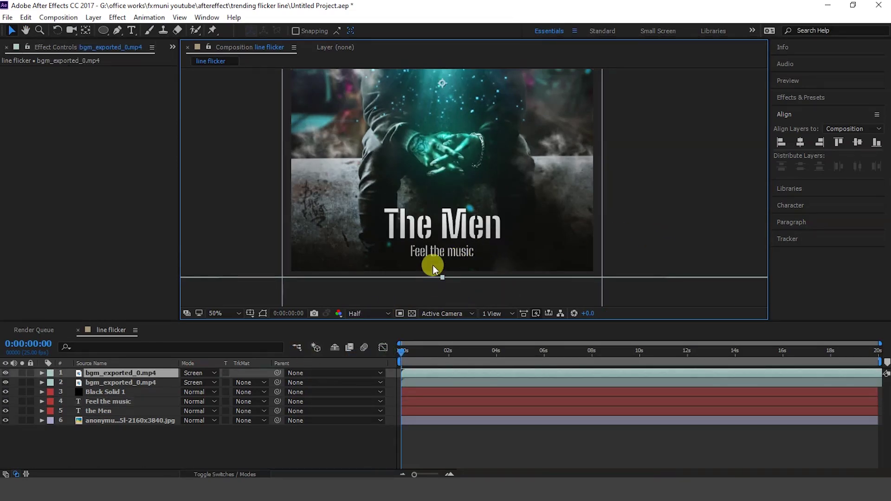
{"action": "left_click", "coordinate": [116, 402]}
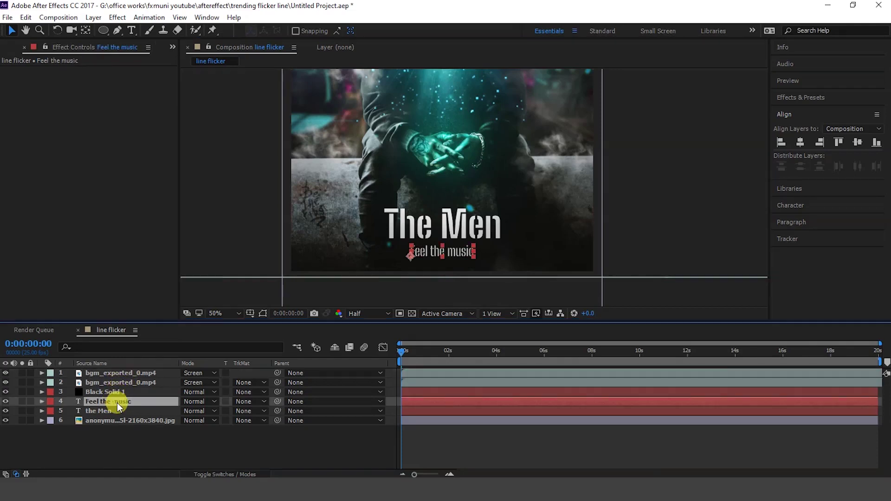
{"action": "key", "text": "Return"}
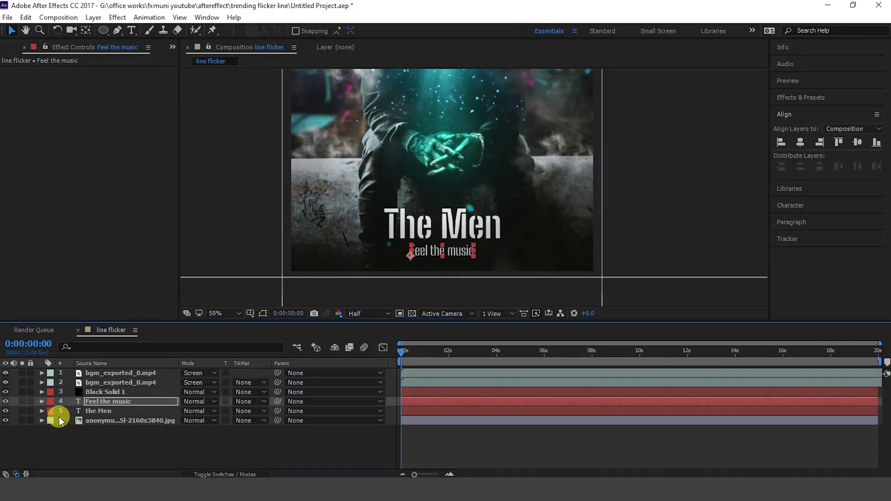
Step: Nudge the Feel the music subtitle's Position Y slightly upward
{"action": "left_click", "coordinate": [43, 403]}
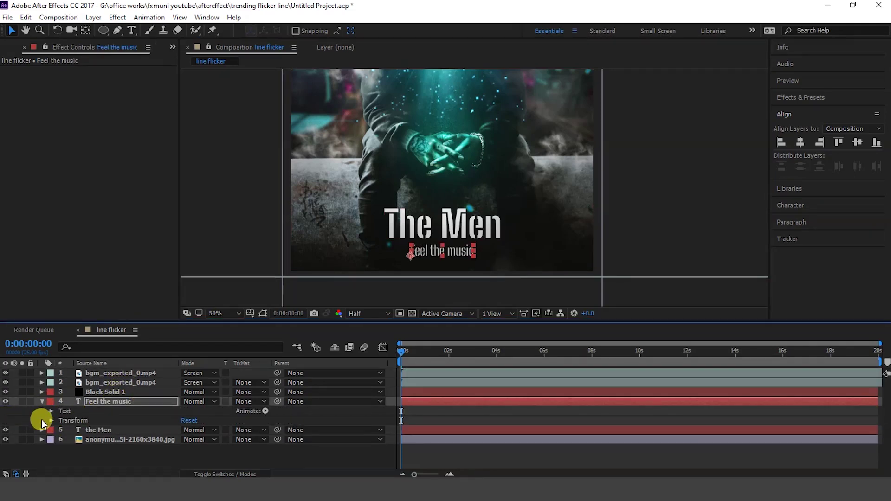
{"action": "left_click", "coordinate": [51, 421]}
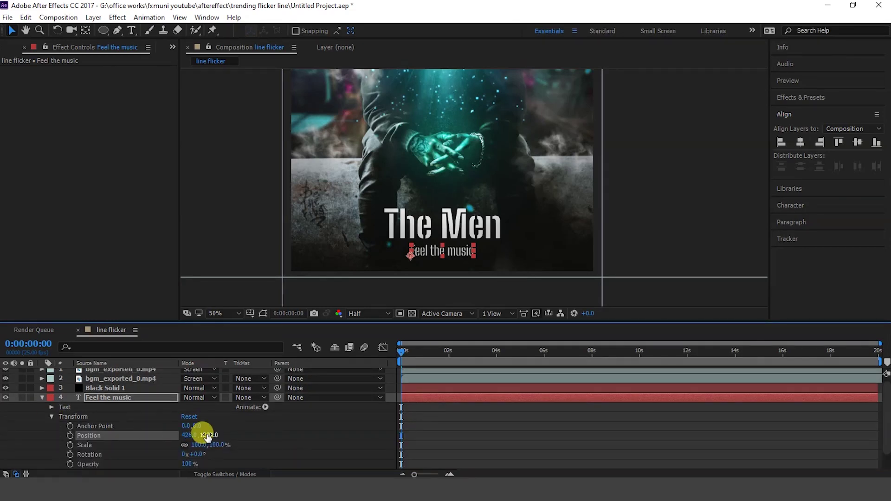
{"action": "left_click_drag", "start_coordinate": [211, 434], "coordinate": [207, 435]}
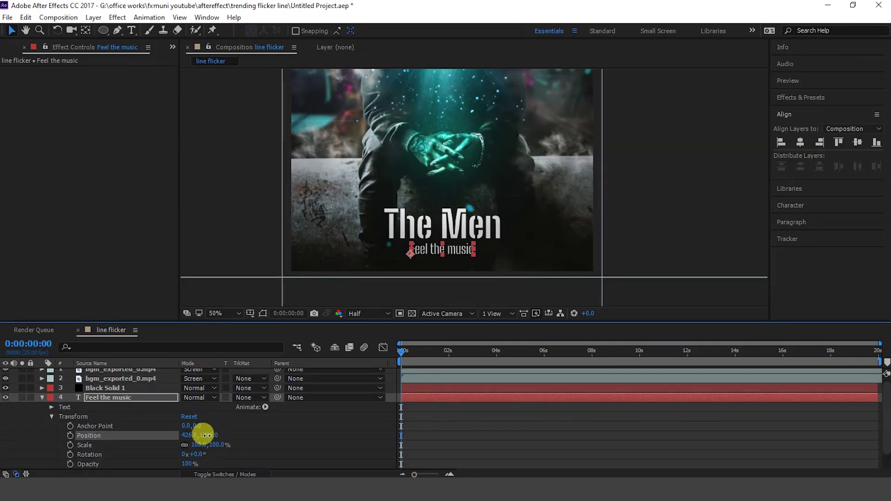
{"action": "scroll", "coordinate": [125, 422], "scroll_direction": "down", "scroll_amount": 2}
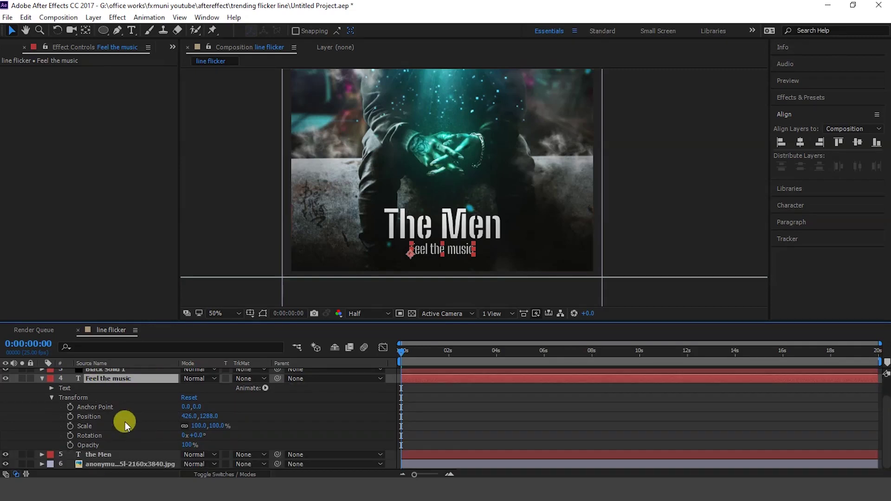
Step: Adjust The Men title's Position Y so it sits at 332.4, 1234.0
{"action": "left_click", "coordinate": [101, 455]}
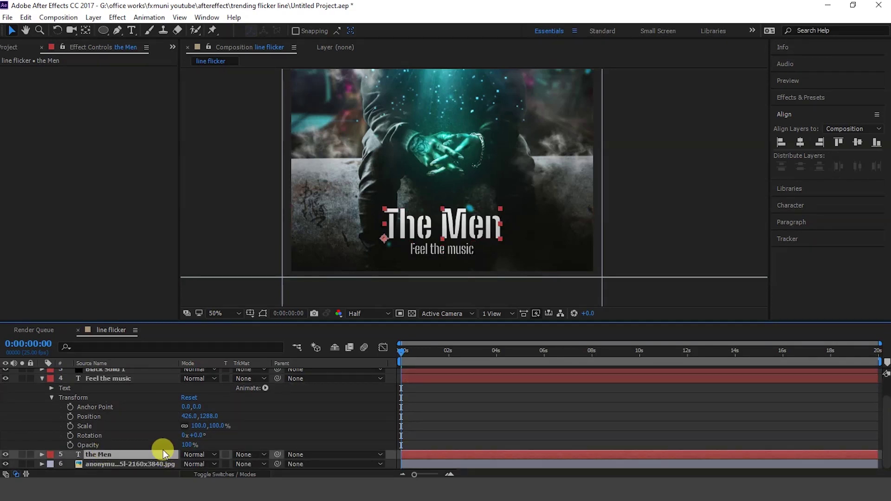
{"action": "left_click", "coordinate": [42, 455]}
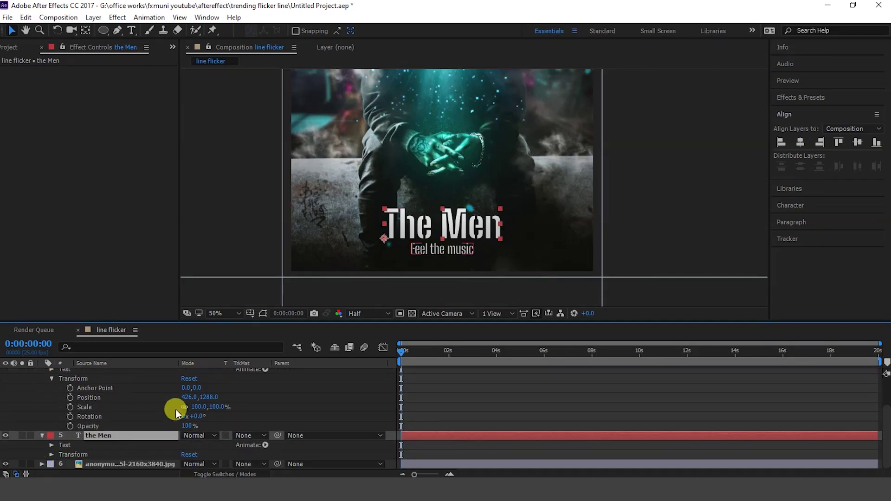
{"action": "left_click", "coordinate": [51, 444]}
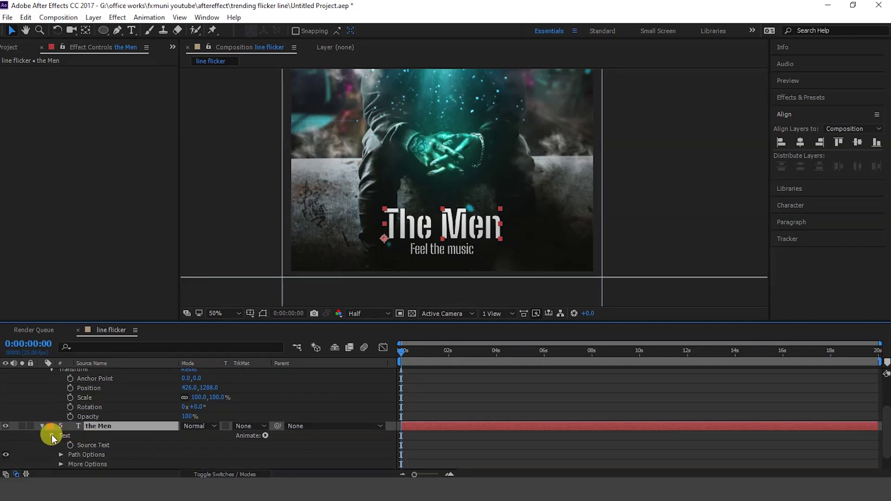
{"action": "left_click", "coordinate": [51, 436]}
{"action": "left_click", "coordinate": [51, 455]}
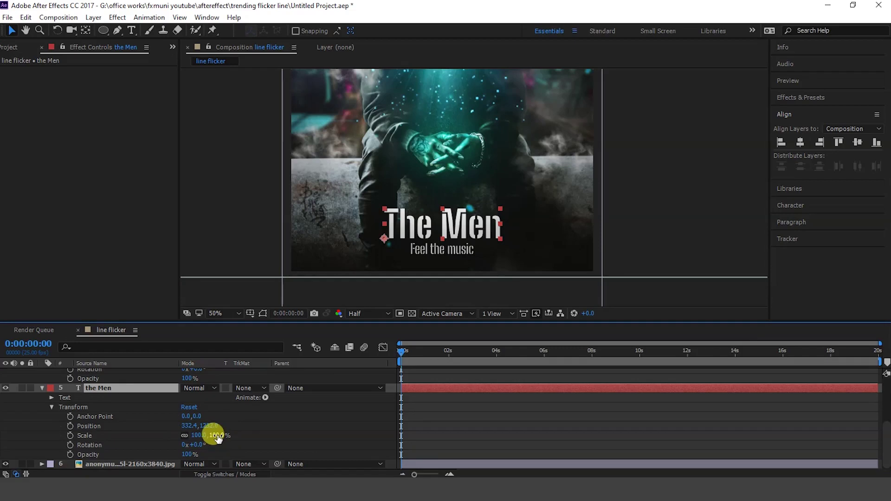
{"action": "left_click_drag", "start_coordinate": [212, 429], "coordinate": [214, 425]}
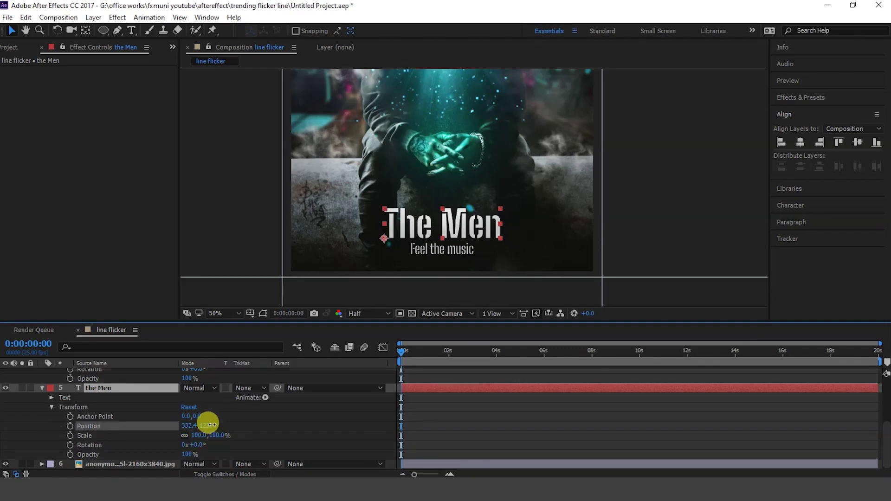
{"action": "scroll", "coordinate": [561, 198], "scroll_direction": "down", "scroll_amount": 2}
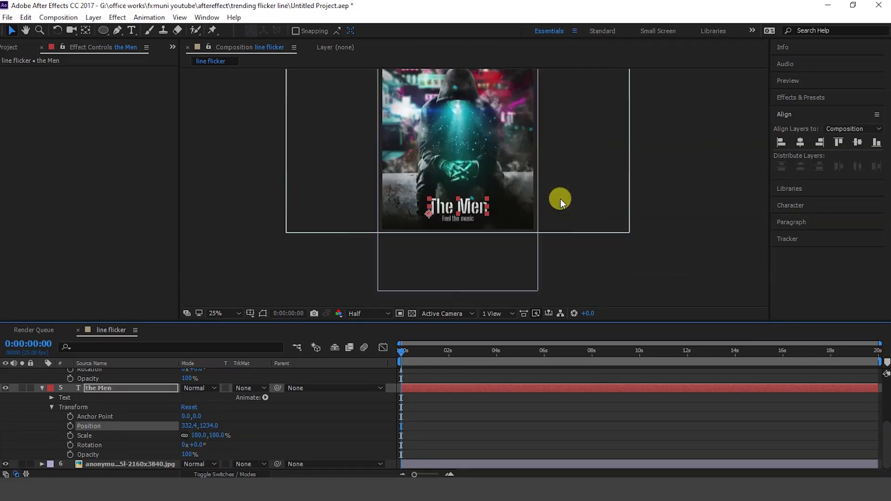
Step: Set the preview resolution back to Quarter and play the poster animation
{"action": "left_click", "coordinate": [662, 204]}
{"action": "left_click_drag", "start_coordinate": [524, 193], "coordinate": [519, 247]}
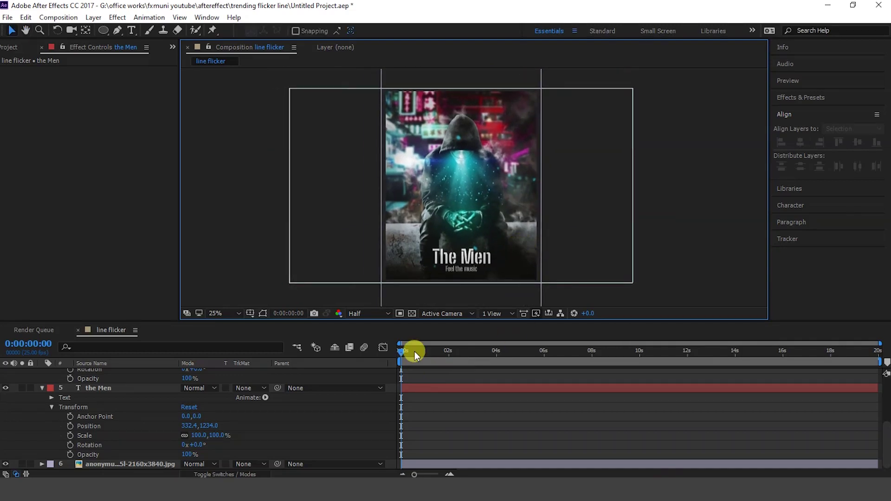
{"action": "left_click", "coordinate": [369, 313]}
{"action": "left_click", "coordinate": [387, 381]}
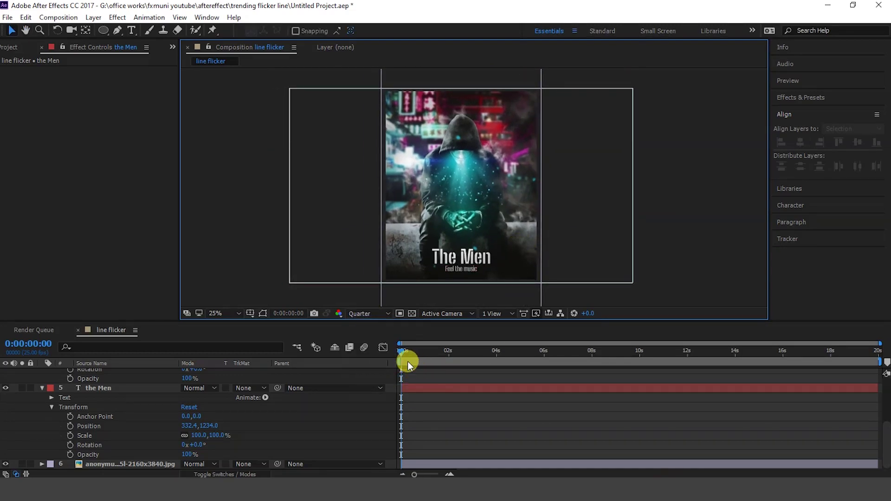
{"action": "left_click", "coordinate": [394, 352]}
{"action": "key", "text": "space"}
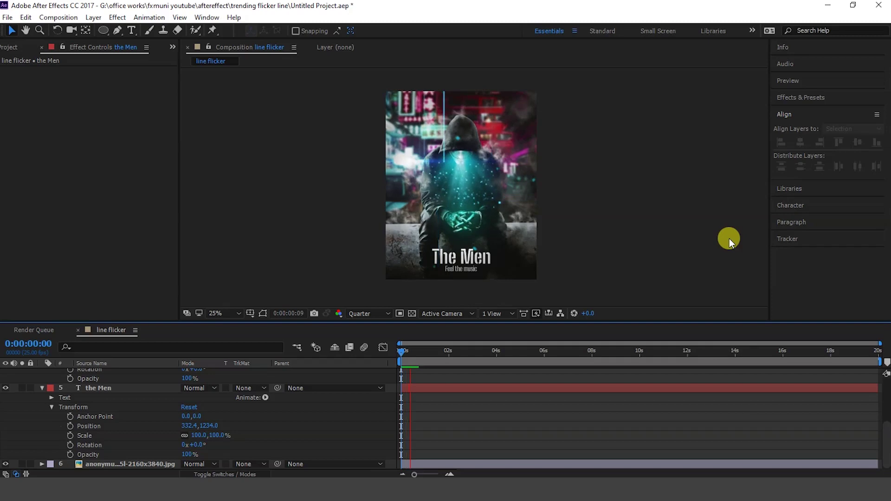